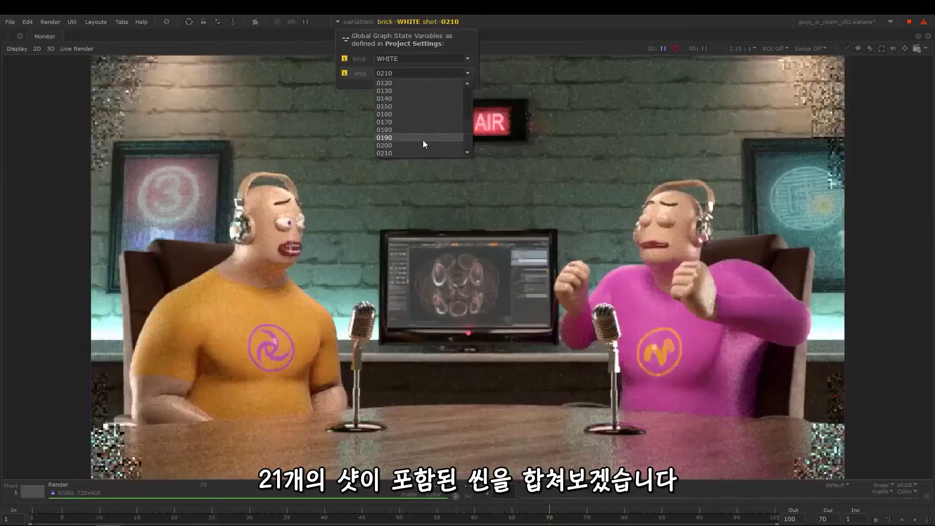
Step: Preview different shots in the render by setting the global shot variable to 0200, 0190 and 0180 in turn
click(418, 145)
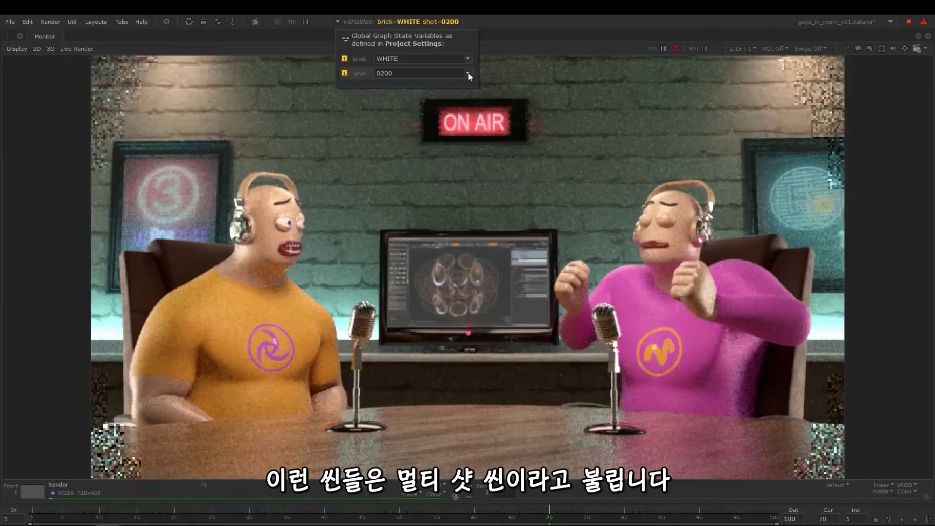
click(469, 73)
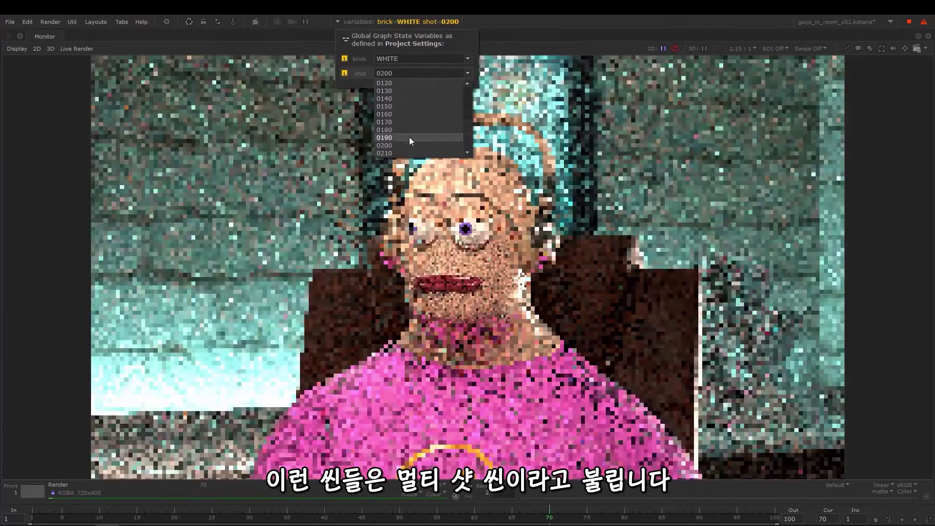
click(410, 139)
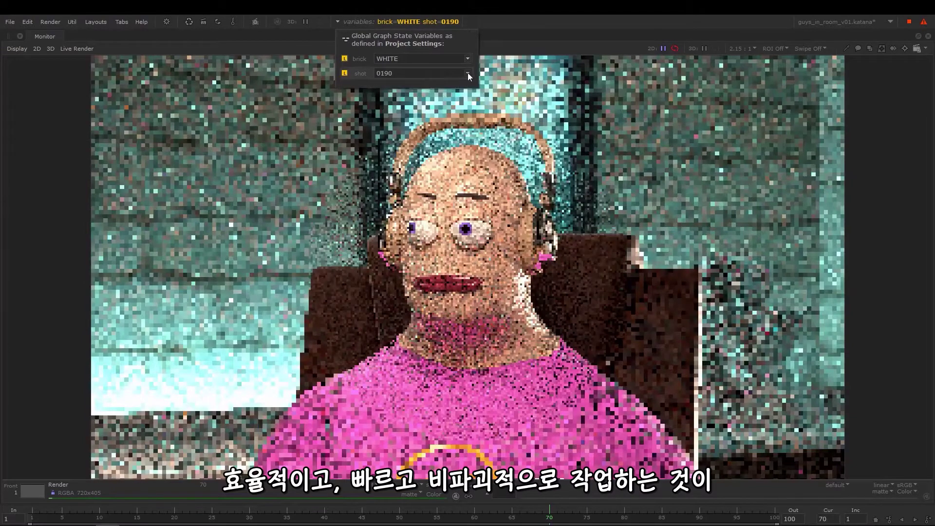
click(468, 73)
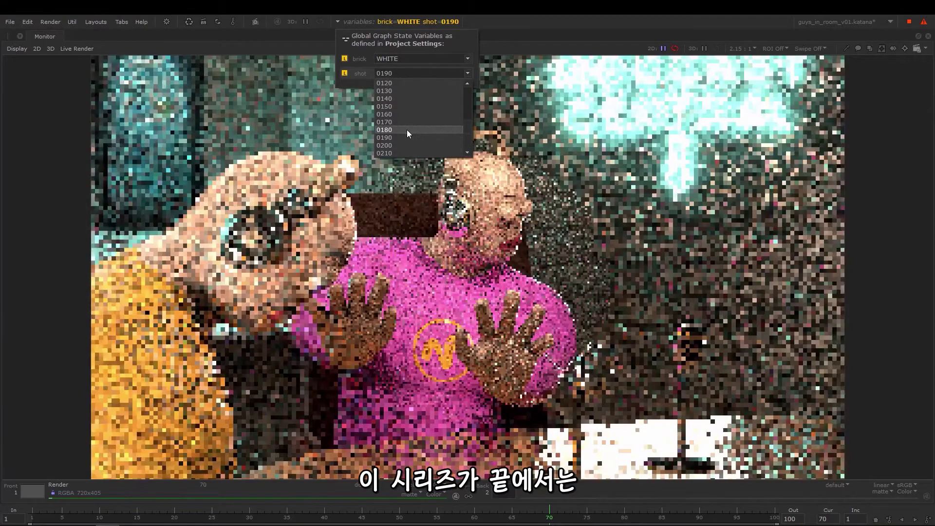
click(407, 130)
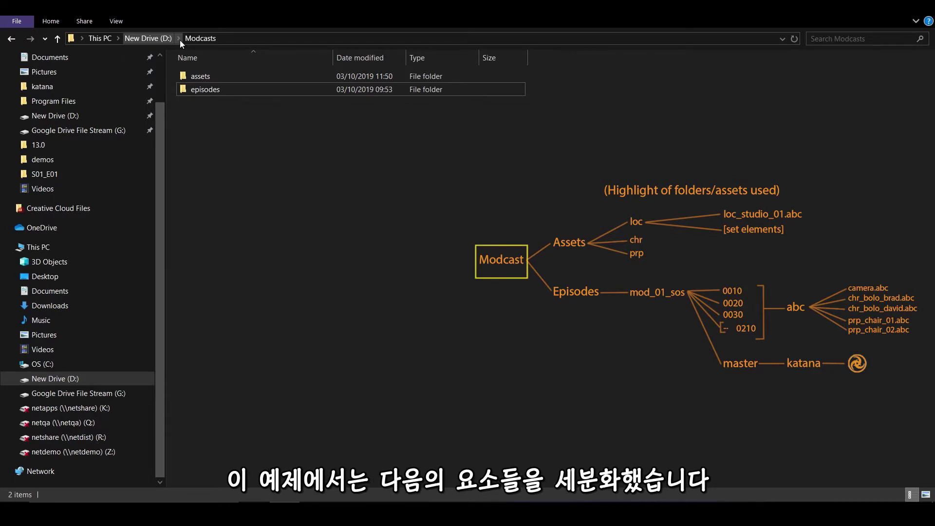
Step: Examine the Modcasts folder structure in File Explorer, covering the assets folder and episodes/mod_001_sos/master/katana
double_click(196, 76)
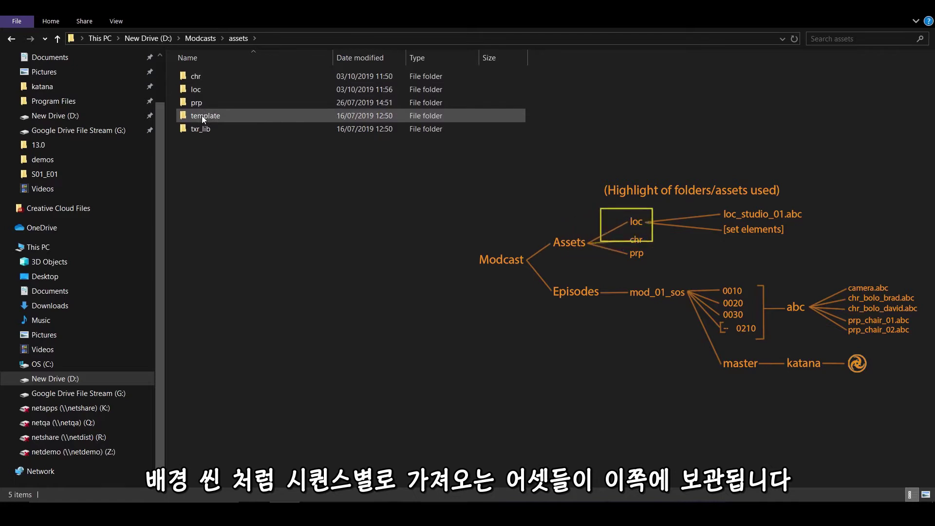
click(58, 41)
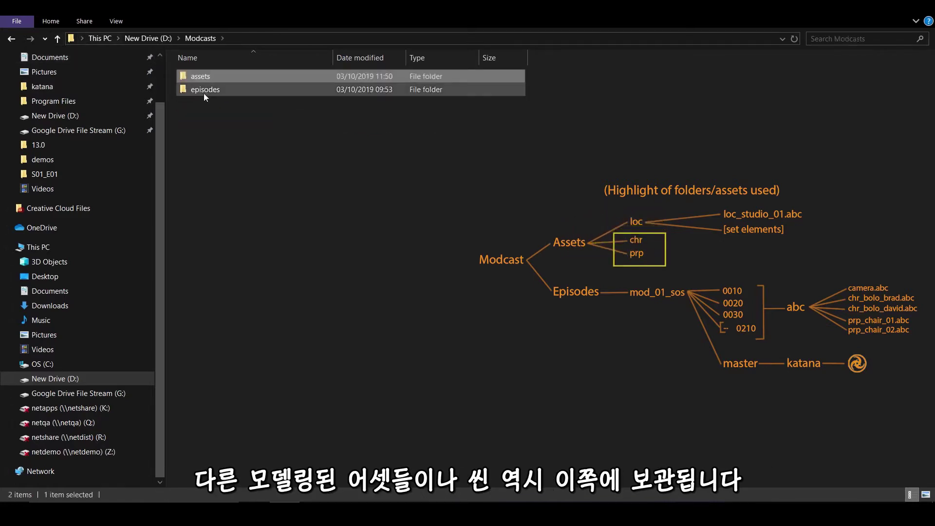
double_click(205, 91)
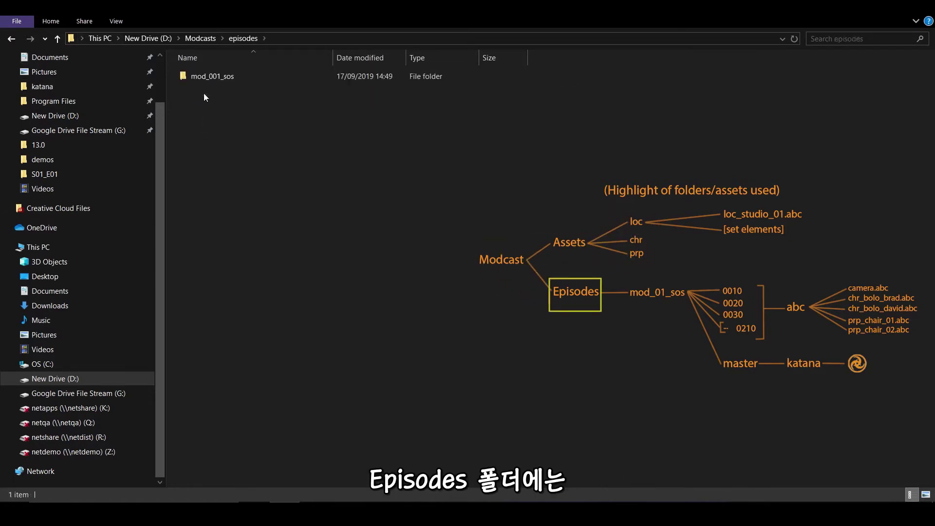
double_click(207, 77)
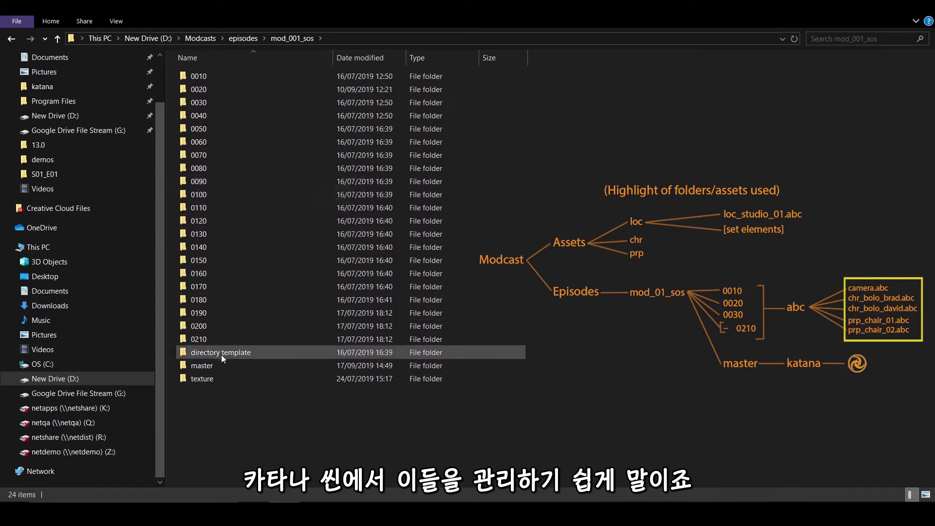
double_click(214, 367)
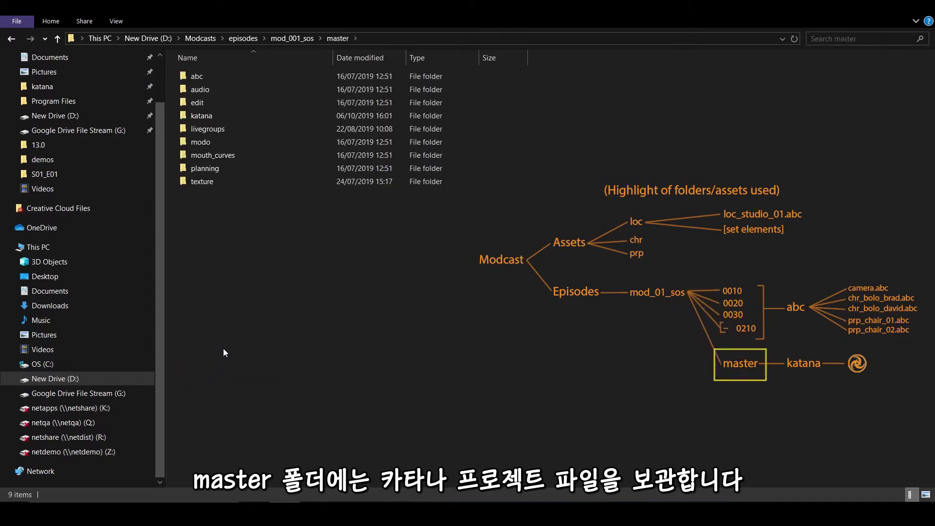
double_click(208, 115)
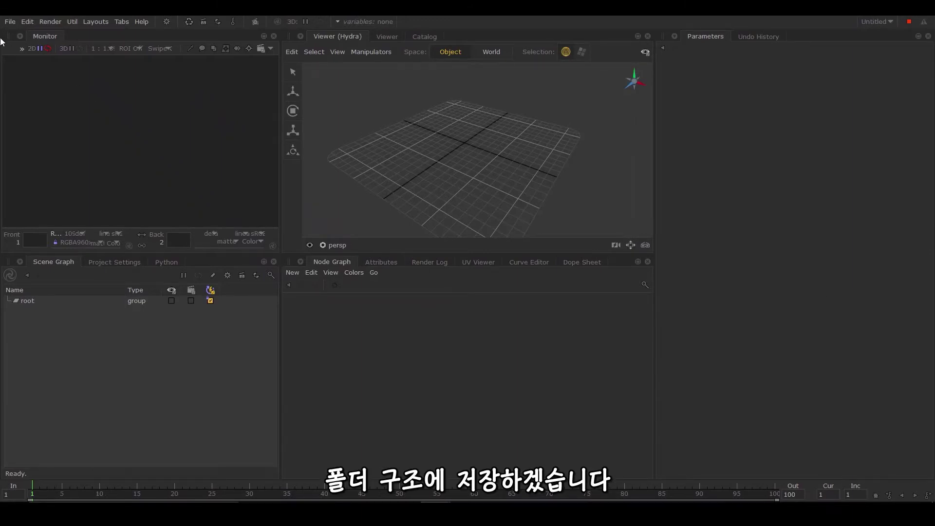
Step: Save the new Katana project as modcasts_sos_v01 in D:/Modcasts/episodes/mod_001_sos/master/katana/
click(10, 22)
click(30, 99)
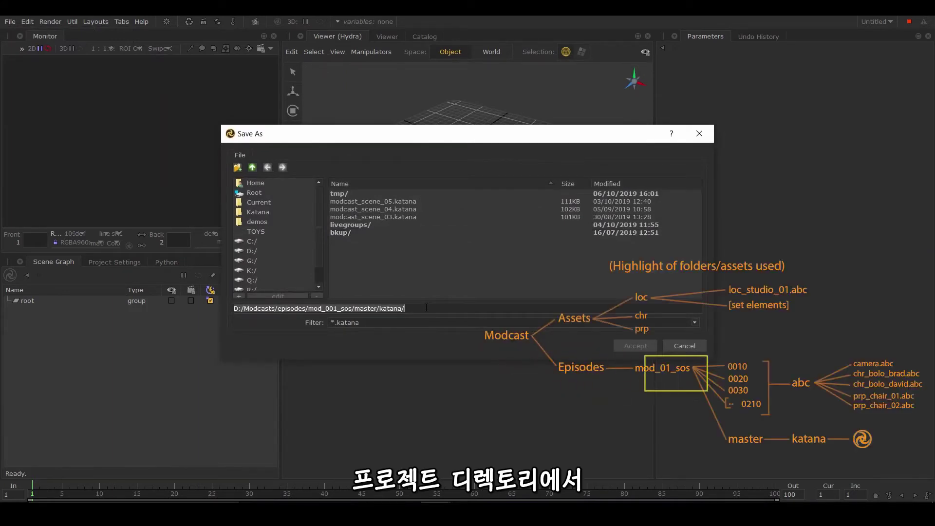
text(modcasts_)
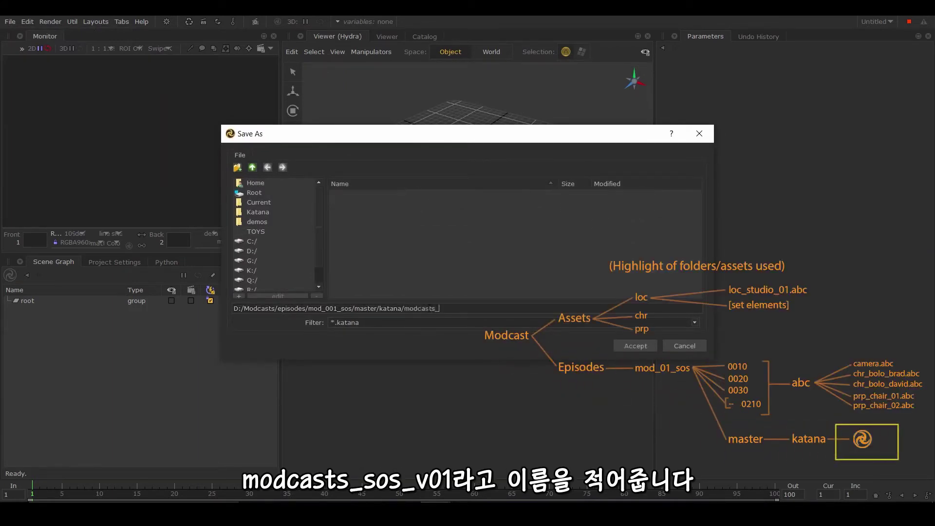
text(sos_v01)
key(Return)
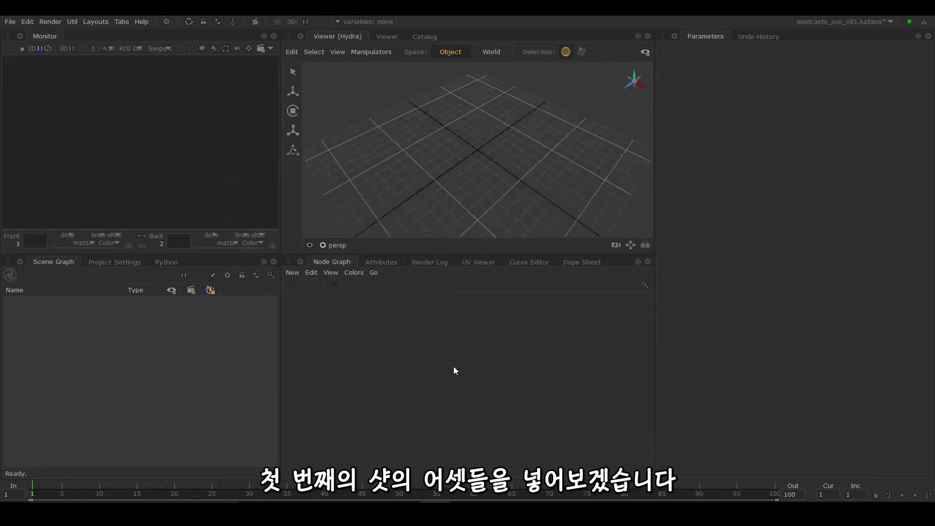
Step: Add an Alembic_In node and an Importomatic node side by side in the node graph
key(Tab)
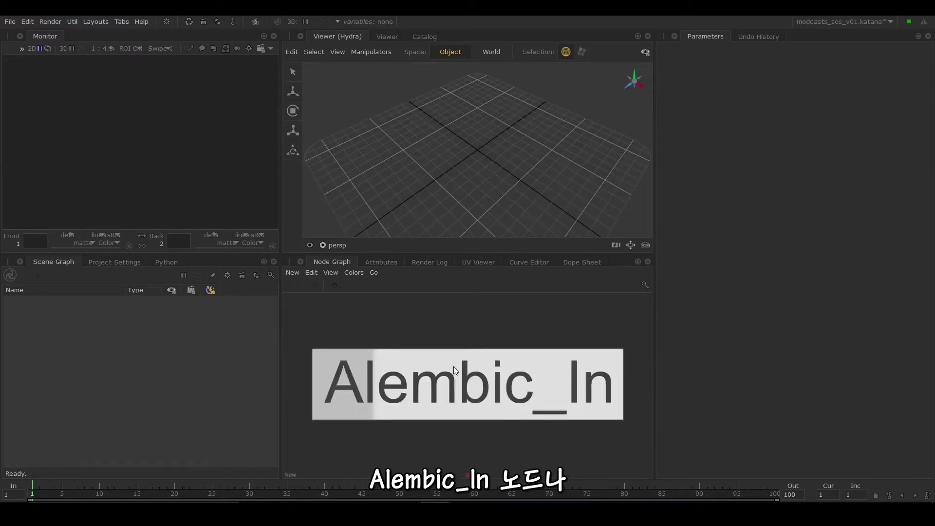
click(425, 369)
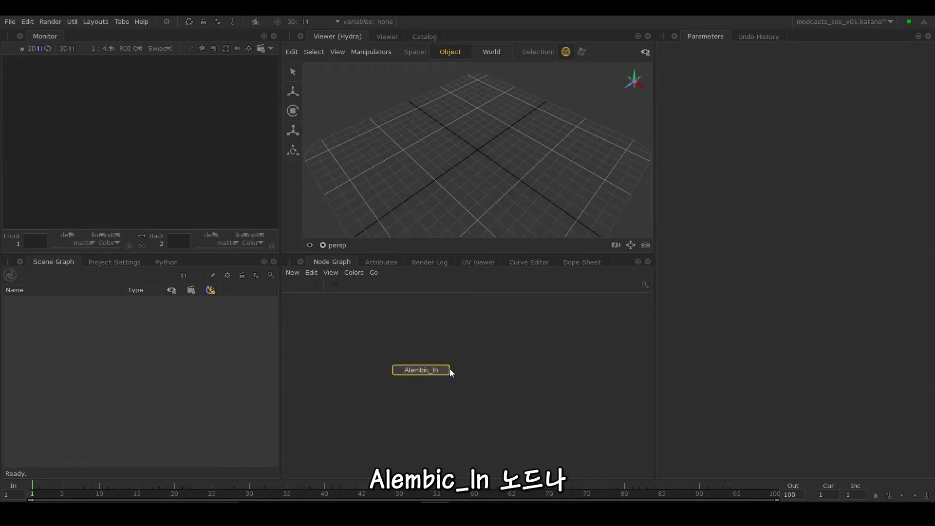
key(Tab)
click(498, 370)
click(492, 376)
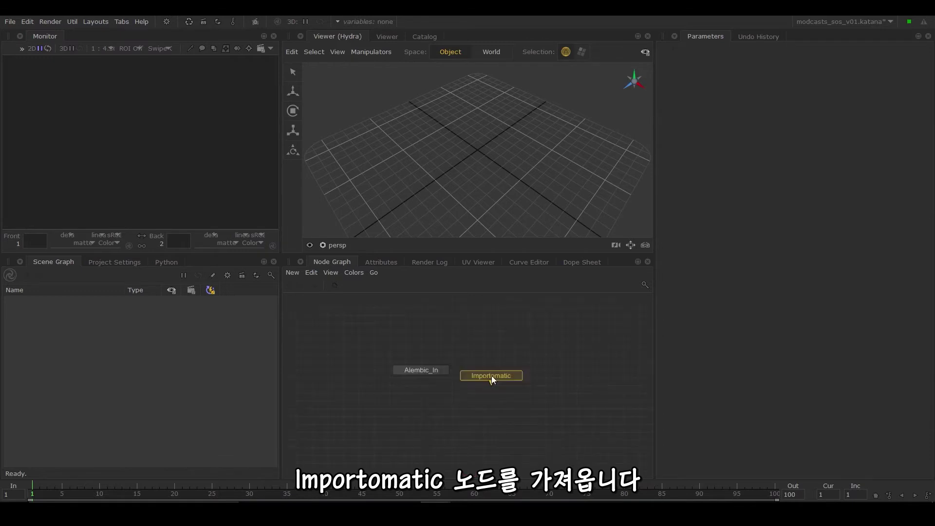
drag(492, 376, 511, 368)
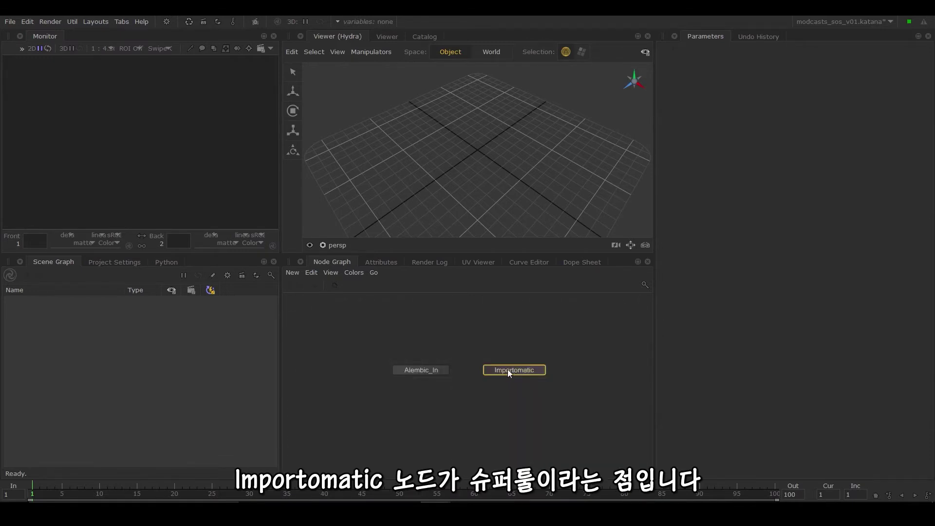
Step: Open the Alembic_In node's parameters for editing and delete the Importomatic node
key(e)
key(e)
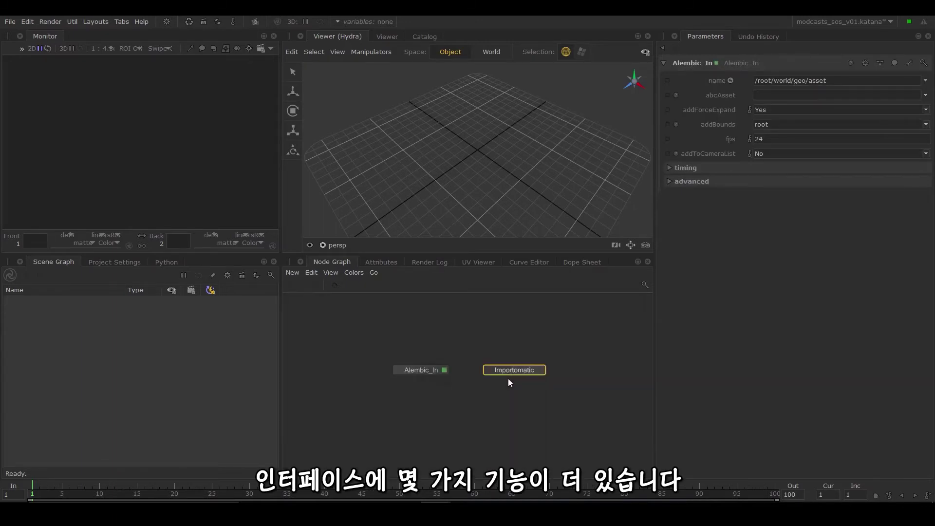
key(Delete)
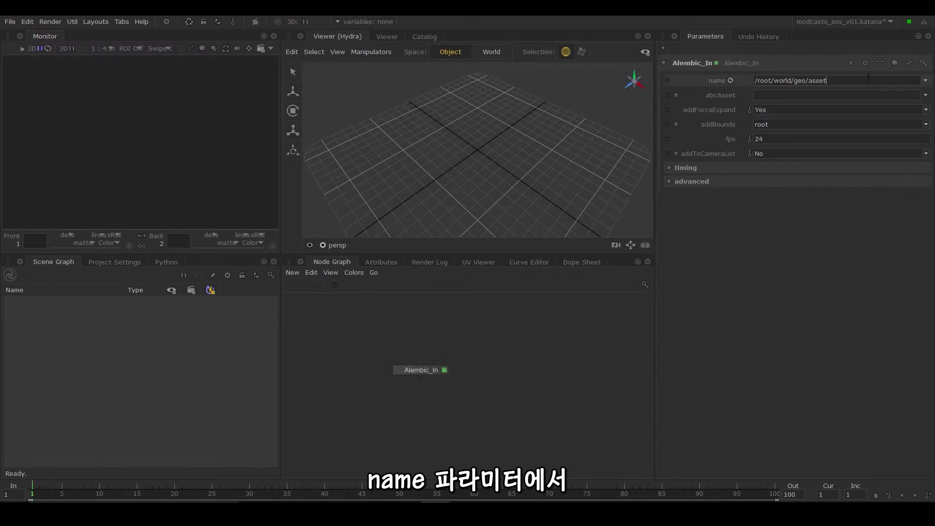
Step: Set the Alembic_In node's name parameter to /root/world/geo/chr
drag(826, 80, 809, 81)
text(chr)
key(Return)
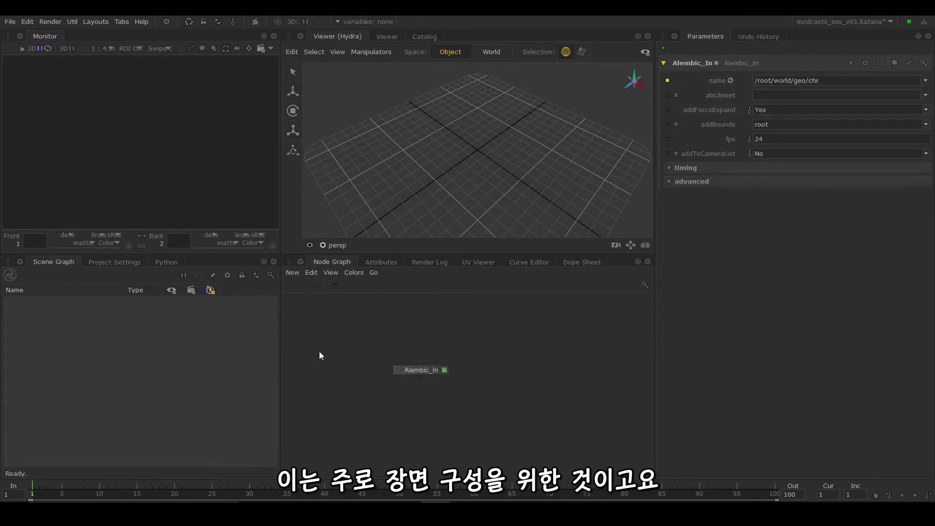
Step: View the scene at the Alembic_In node and expand the scene graph hierarchy through root, world and geo to chr
click(398, 370)
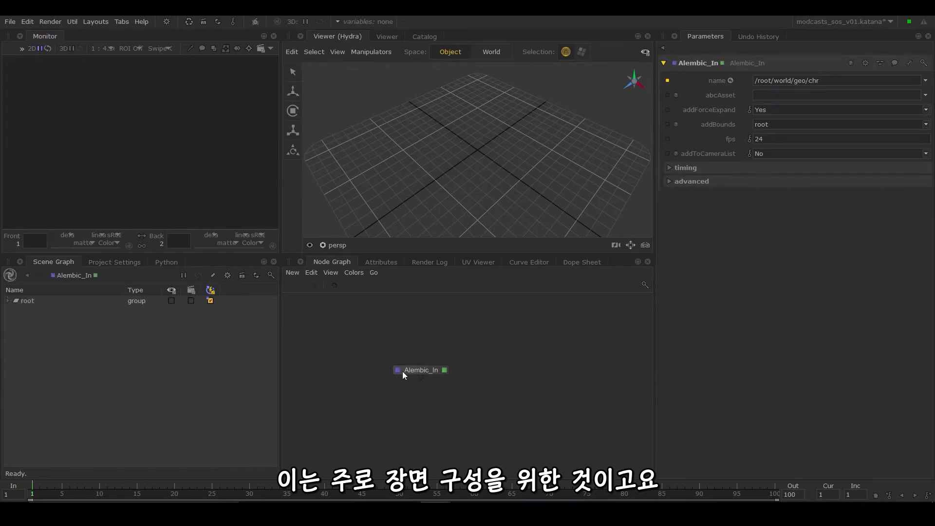
click(9, 301)
click(10, 310)
click(16, 310)
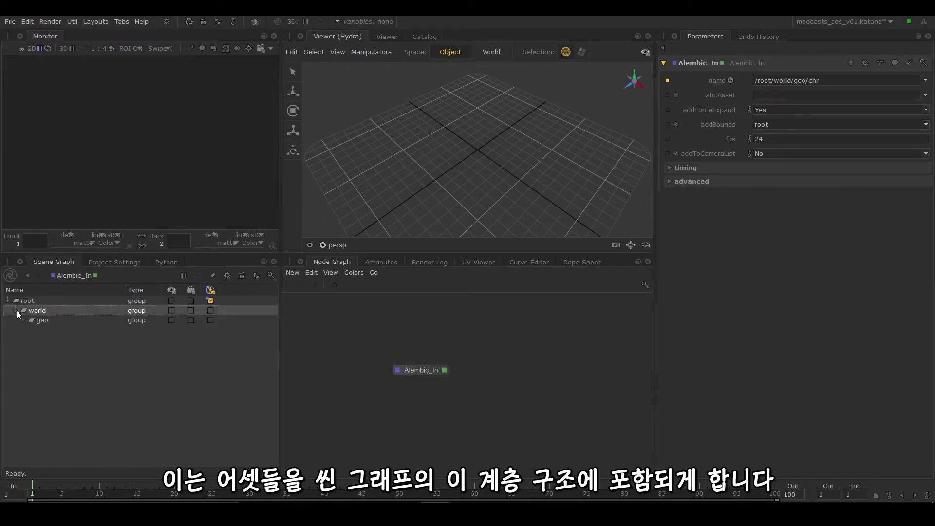
click(20, 319)
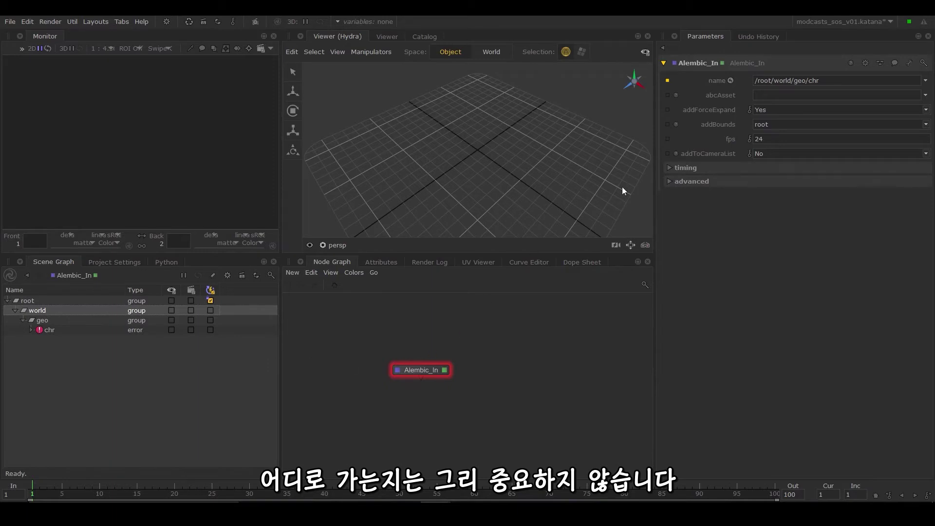
Step: Load D:/Modcasts/episodes/mod_001_sos/0010/abc/chr_bolo_brad.abc as the Alembic_In node's abcAsset
click(925, 95)
click(859, 104)
click(253, 167)
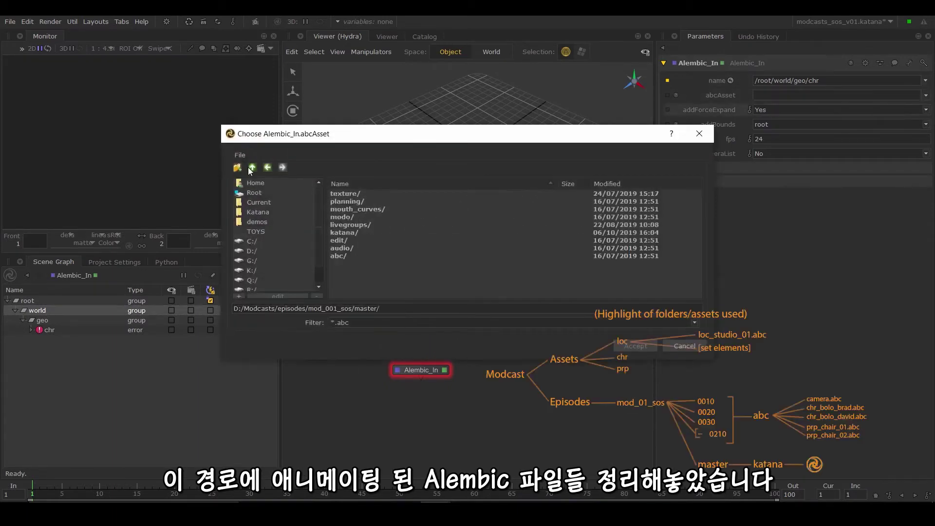
click(252, 167)
scroll(326, 250, down, 3)
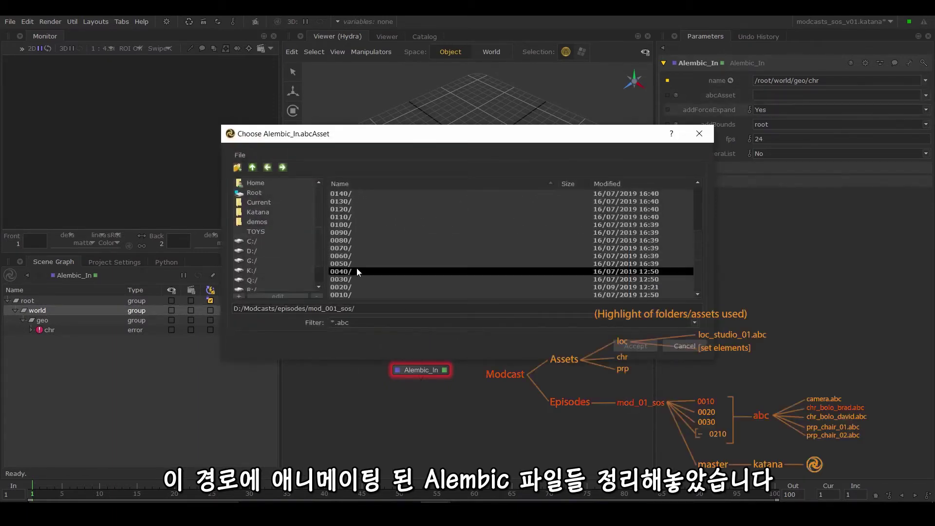
double_click(352, 279)
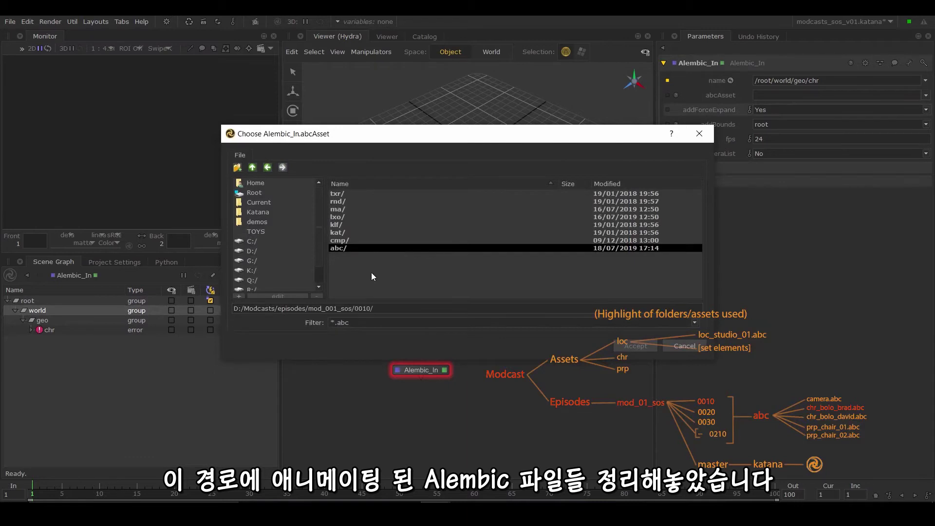
double_click(367, 248)
click(373, 218)
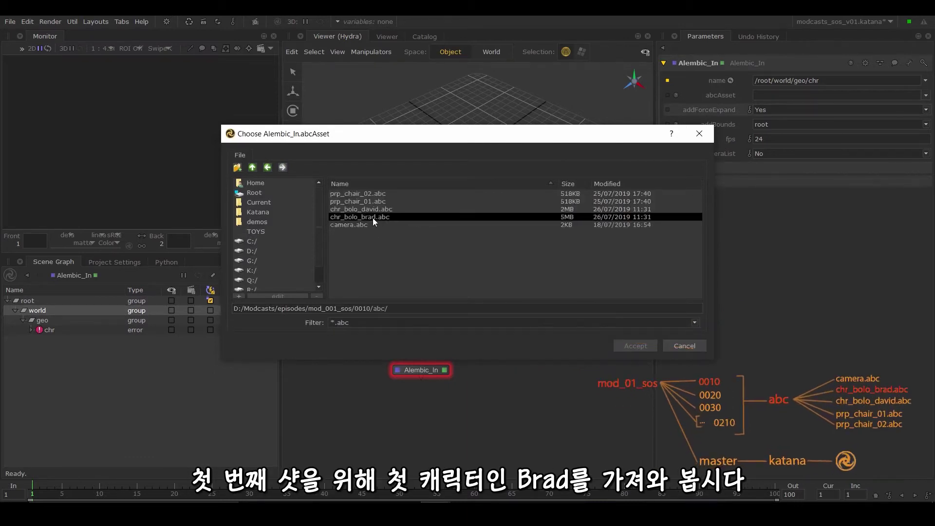
click(628, 346)
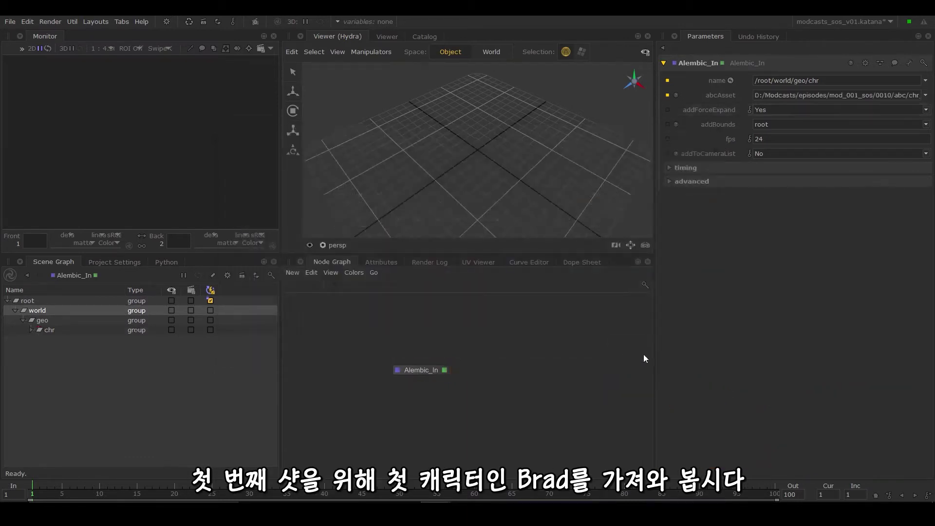
Step: Widen the parameters area to show the full asset path and change the abcAsset value mode to Expression
drag(653, 92, 506, 101)
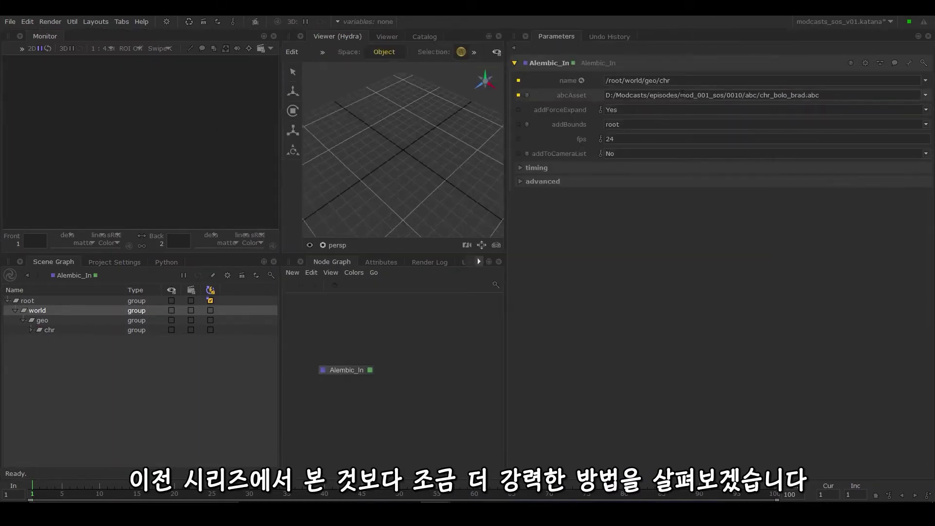
right_click(586, 98)
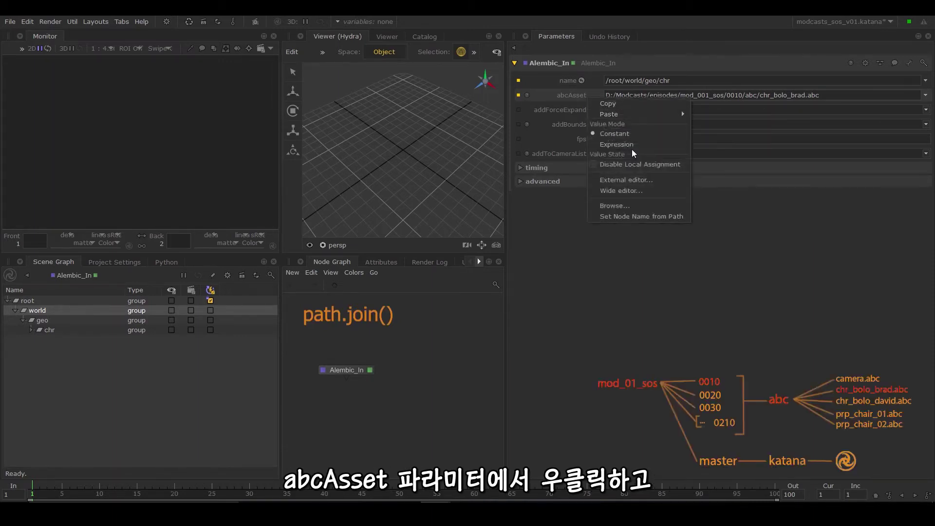
click(616, 144)
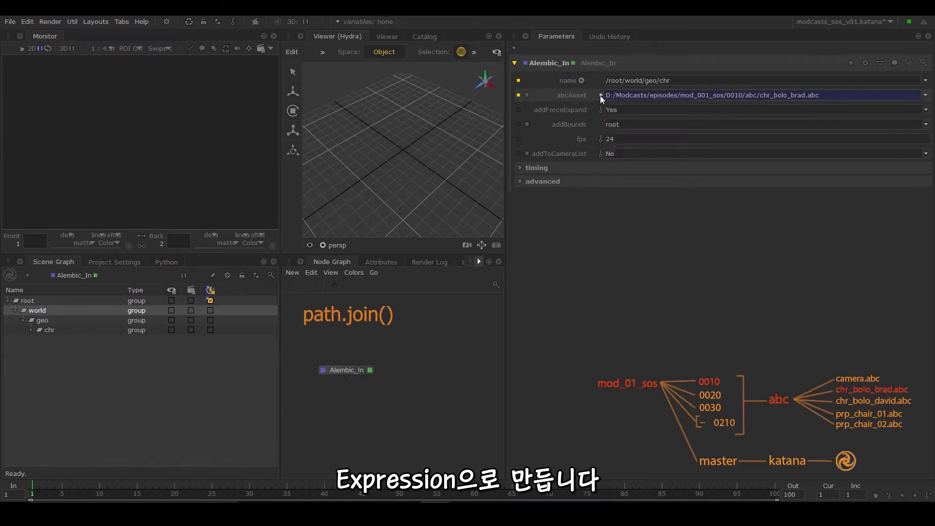
Step: Set the abcAsset expression to path.join( project.dir, "..", "..", "0010", "abc", "chr_bolo_brad.abc")
key(Return)
key(Up)
text(path.join( project.dir,)
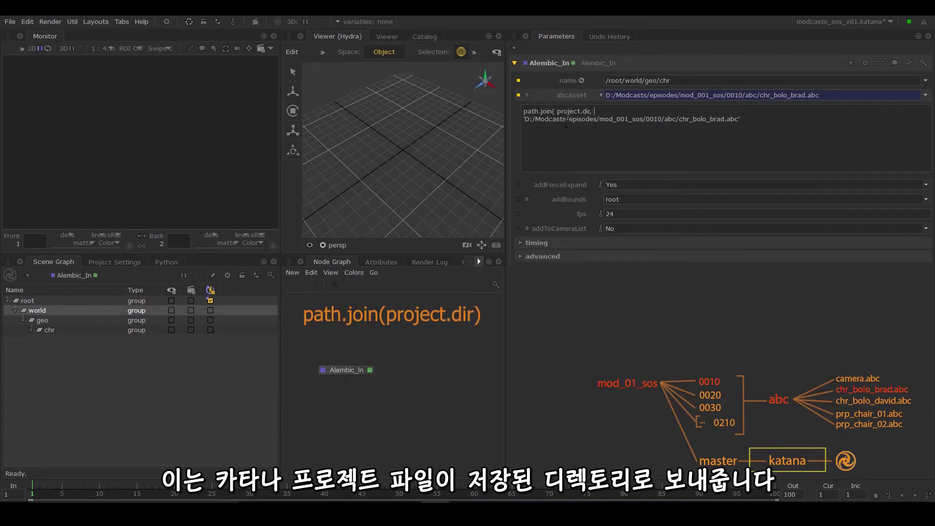
text( "..", )
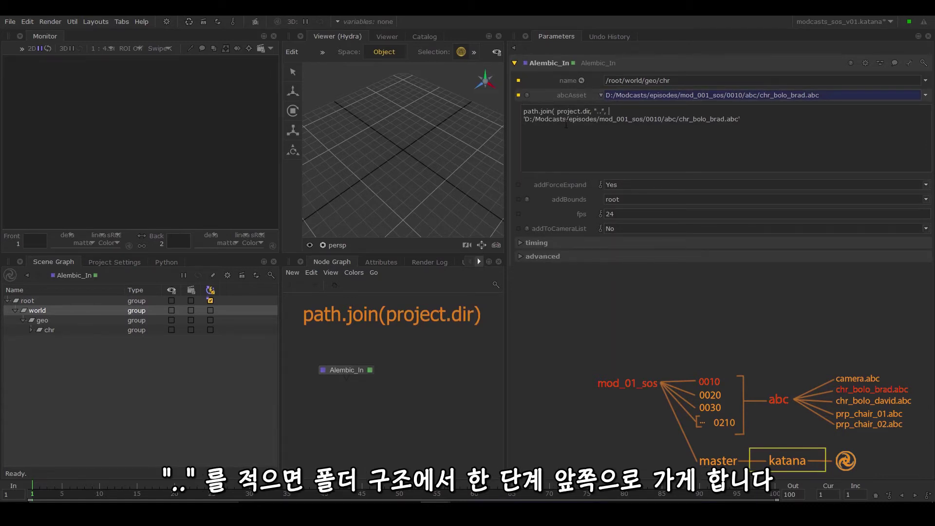
text("..",)
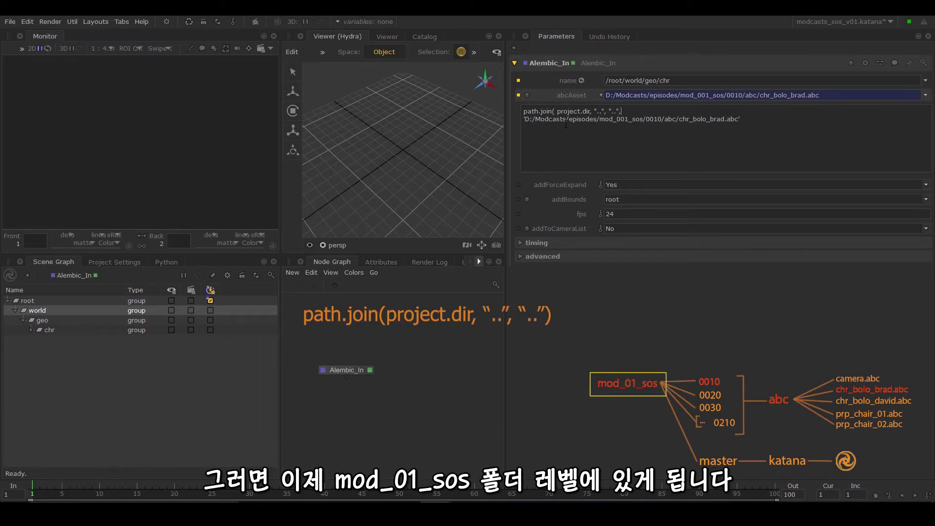
text(0)
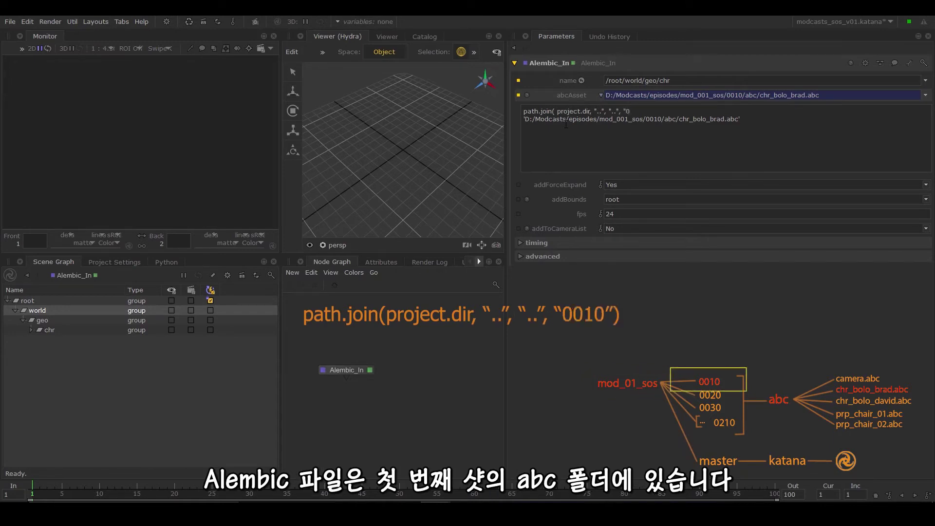
text(010", "ab)
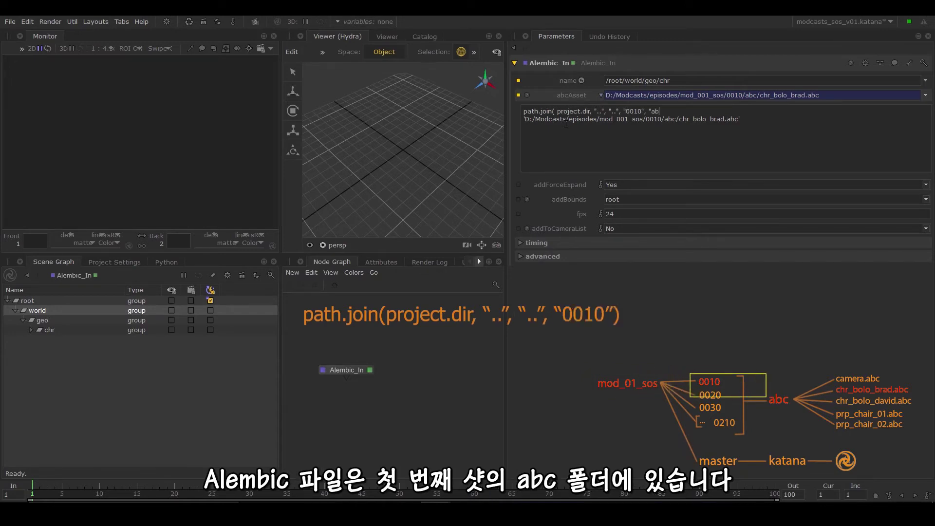
text(c", ")
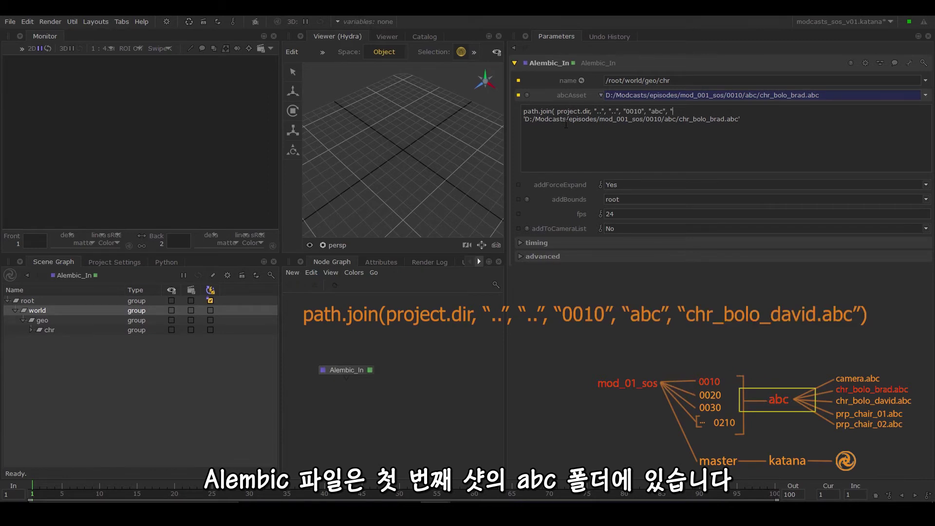
text(chr_bolo_brad.abc)
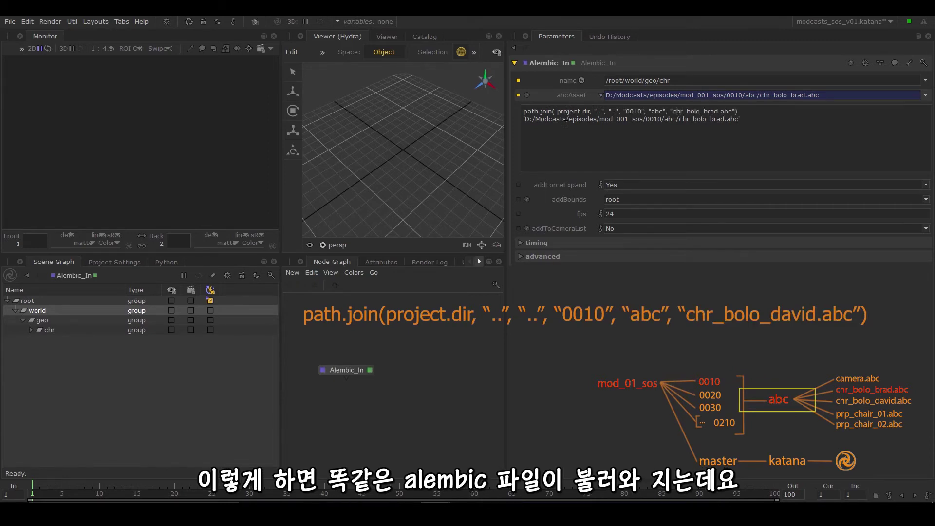
key(Return)
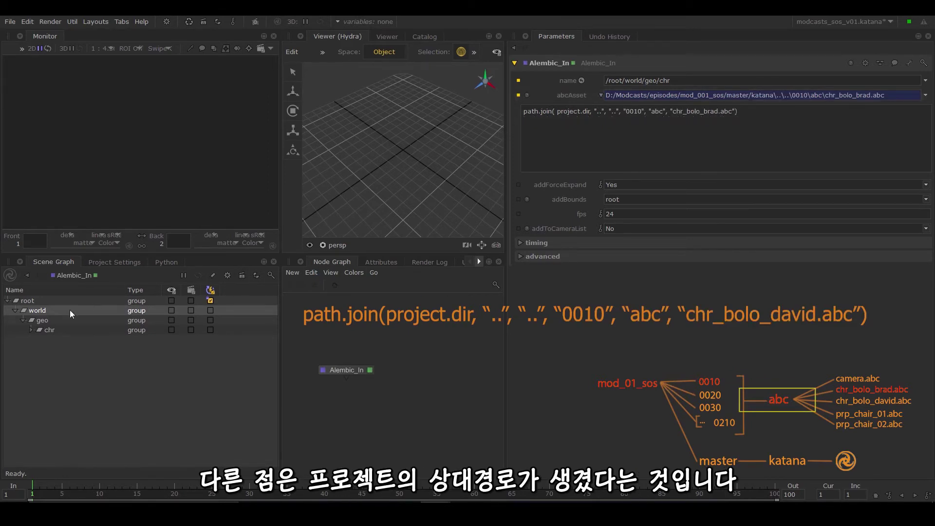
Step: Expand the chr location in the scene graph and frame the whole seated character in the viewer
click(53, 330)
scroll(410, 140, down, 10)
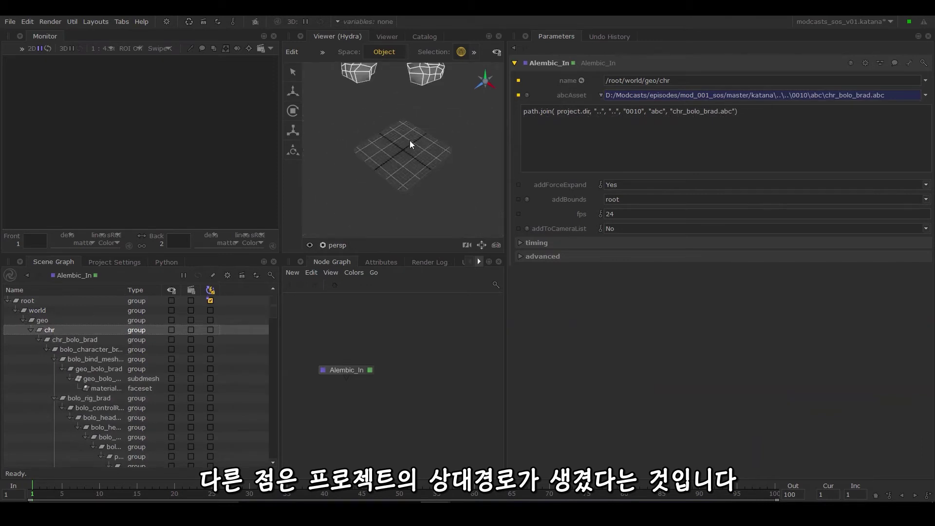
scroll(400, 111, up, 5)
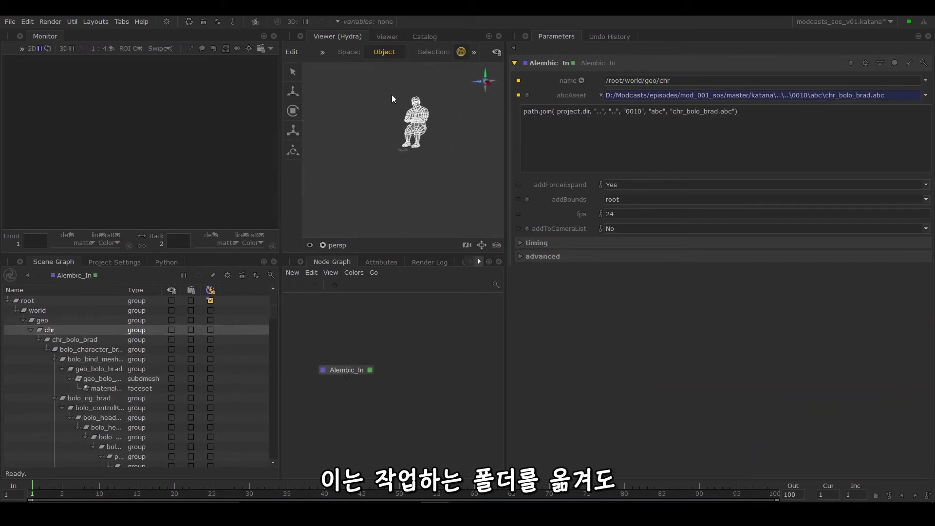
scroll(409, 141, up, 3)
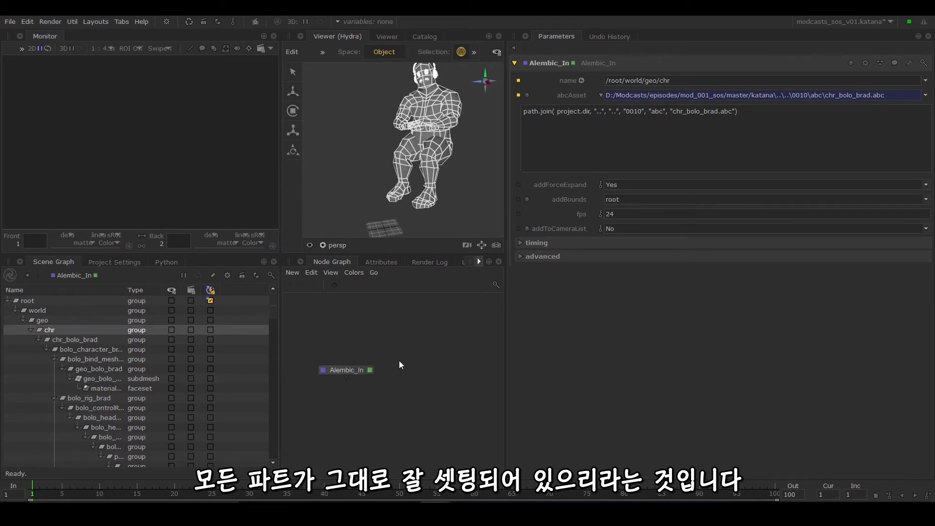
Step: Duplicate the Alembic_In node and change the file in the copy's abcAsset expression to chr_bolo_david.abc
click(347, 370)
key(ctrl+c)
key(ctrl+v)
click(424, 369)
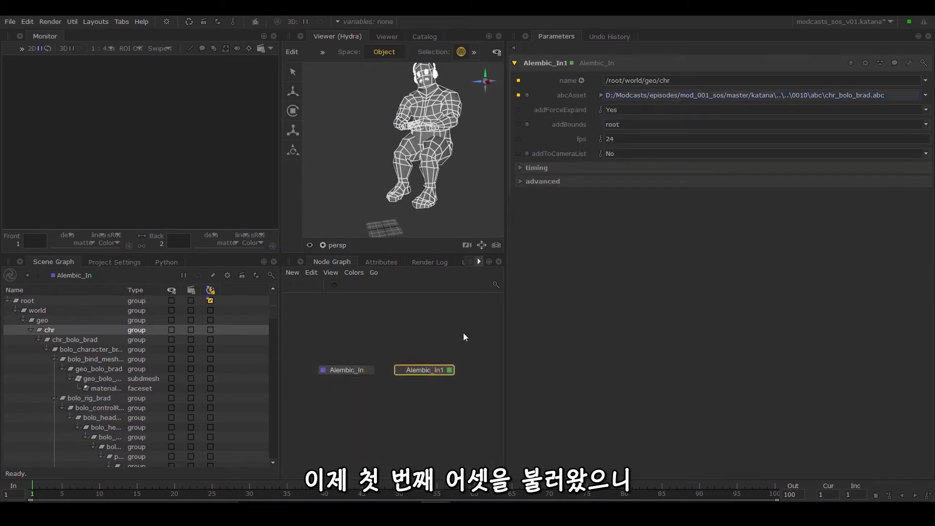
click(601, 95)
double_click(724, 111)
text(david)
key(Return)
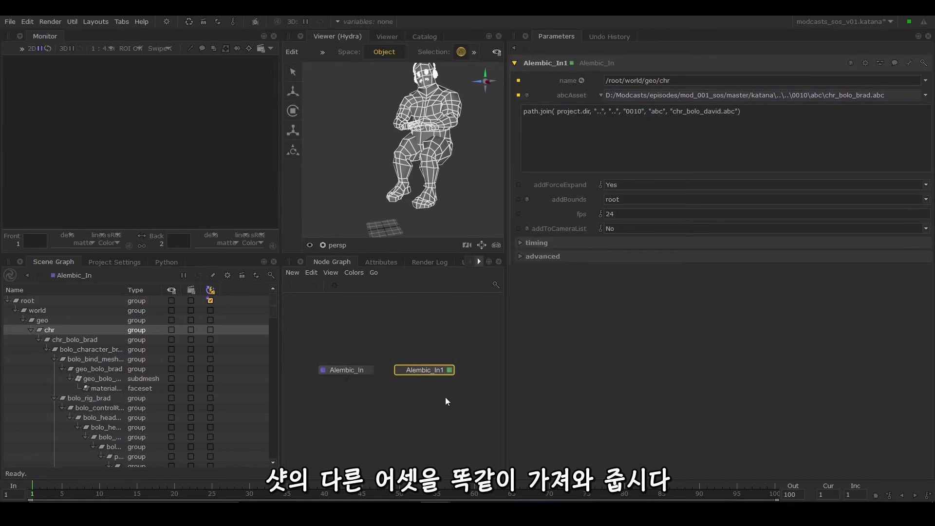
key(f)
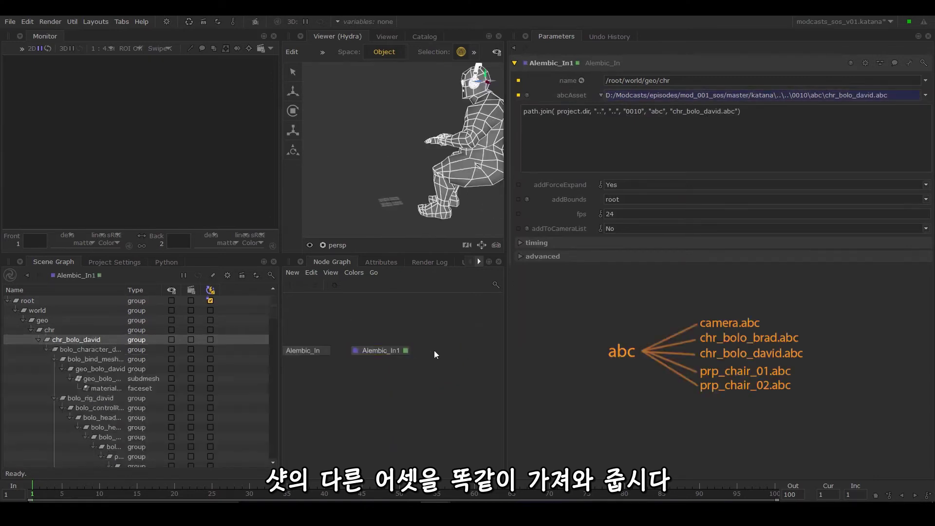
Step: Duplicate the chr_bolo_david import node and change the file in the copy's abcAsset expression to prp_chair_01.abc
key(ctrl+c)
key(ctrl+v)
click(457, 348)
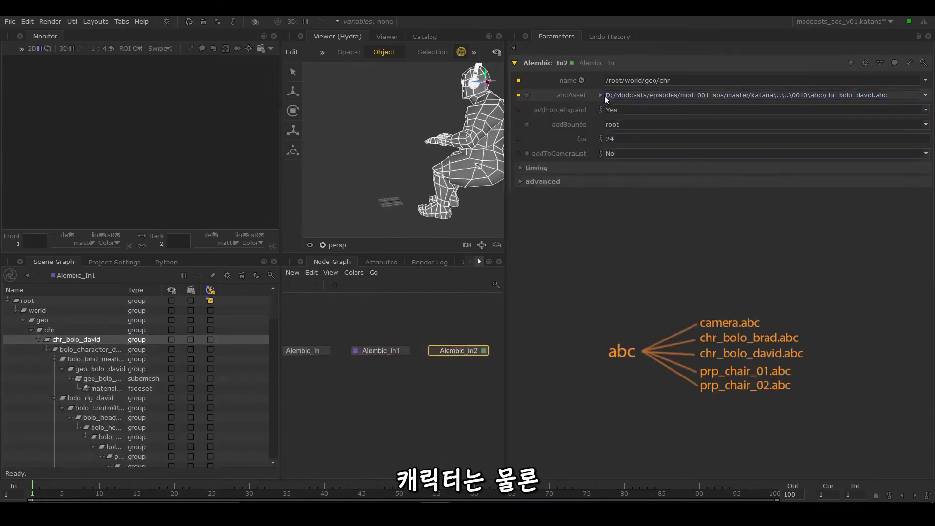
click(601, 95)
drag(735, 111, 673, 112)
text(prp_chai)
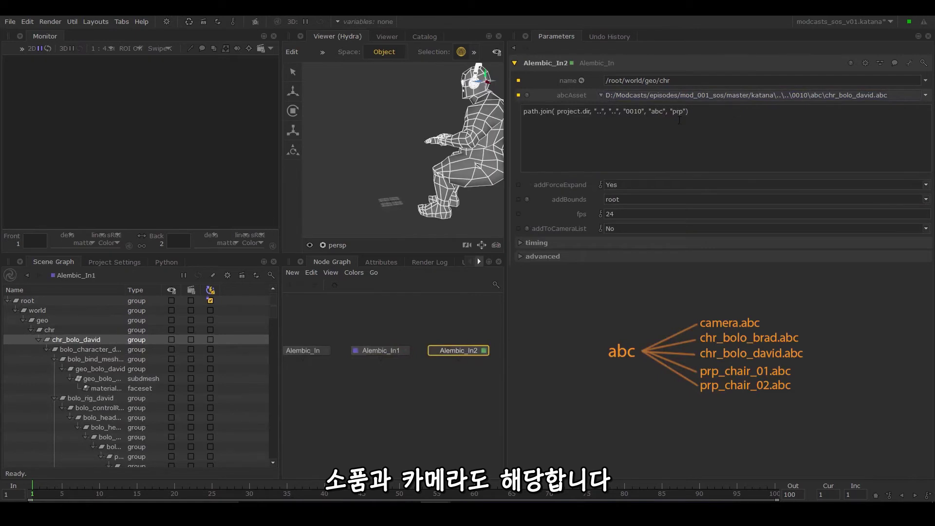
text(r_01.abc)
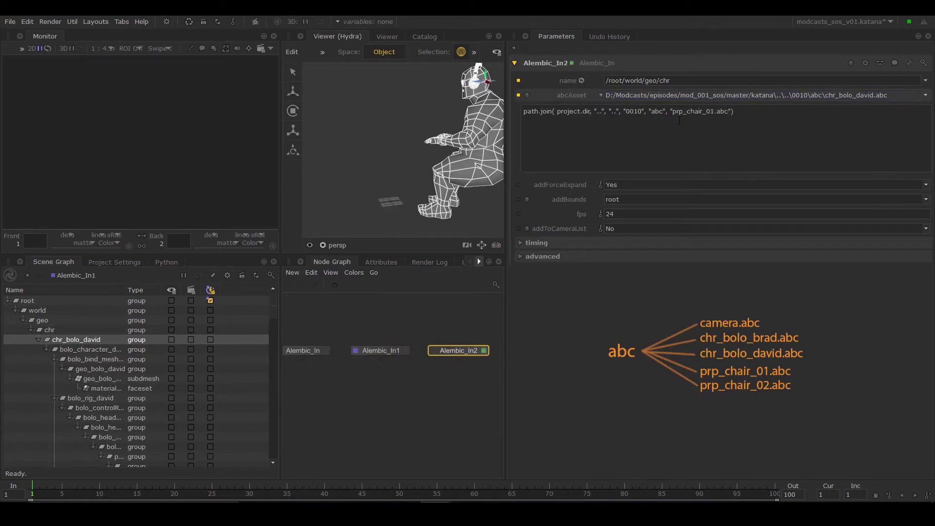
key(Return)
Step: Duplicate the first chair's import node and change the file in the copy's abcAsset expression to prp_chair_02.abc
middle_drag(501, 351, 389, 351)
key(ctrl+c)
key(ctrl+v)
click(417, 348)
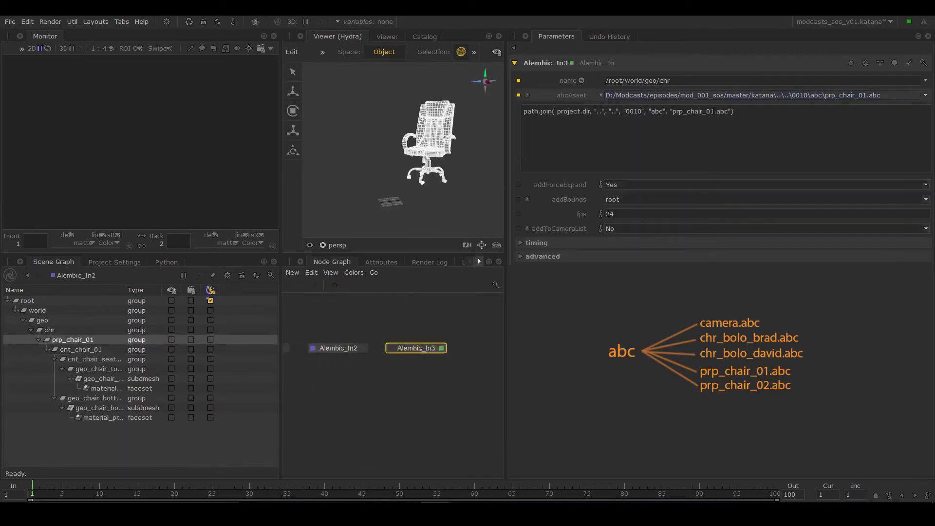
click(714, 111)
key(BackSpace)
text(2)
key(Return)
Step: Add another Alembic_In copy named Cam_01 that loads camera.abc from shot 0010 at /root/world/cam
middle_drag(304, 349, 369, 351)
key(ctrl+v)
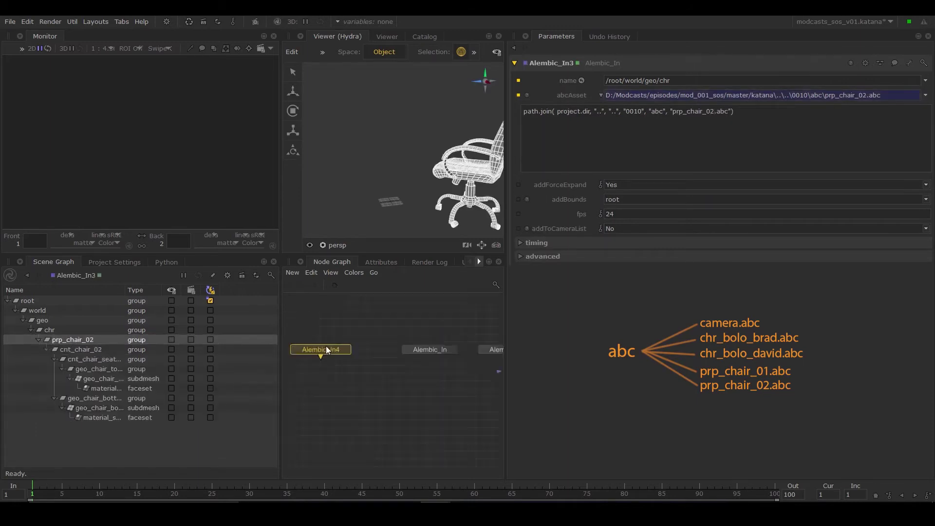
click(336, 349)
double_click(683, 111)
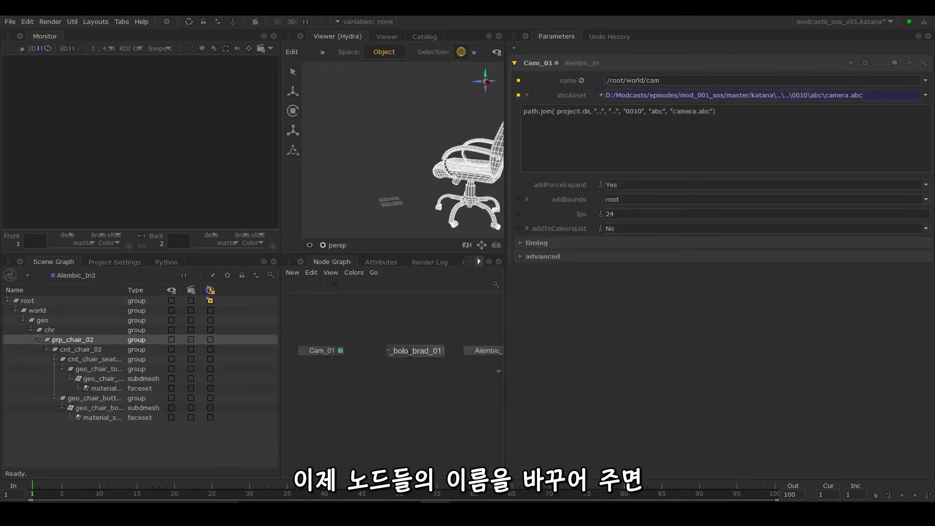
Step: Rename the two character import nodes chr_bolo_brad_01 and chr_bolo_david_01
key(Return)
middle_drag(444, 371, 385, 370)
double_click(415, 355)
text(chr_b)
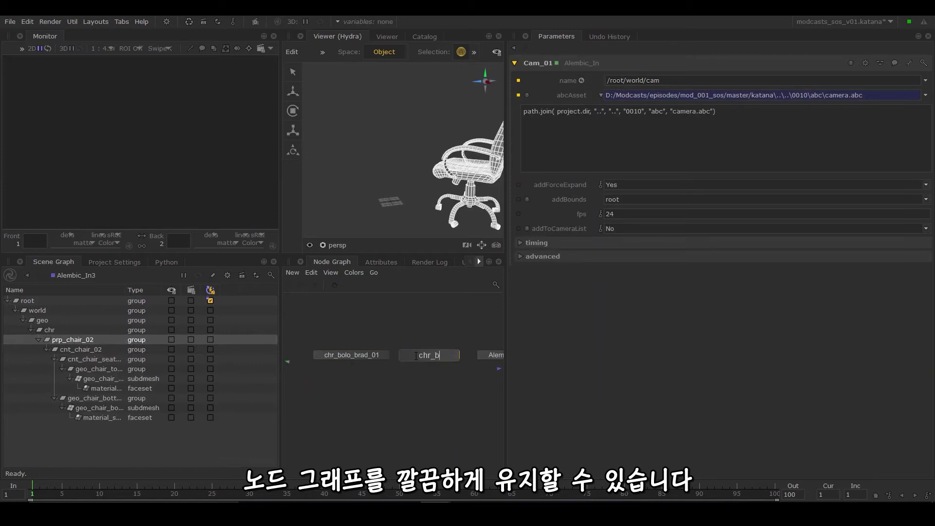
text(olo_david_01)
key(Return)
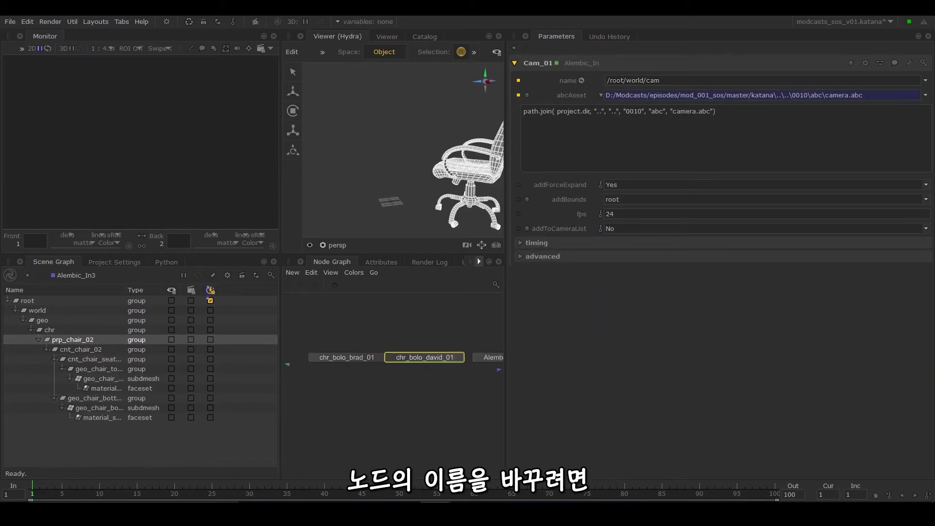
Step: Rename the first chair's import node prp_chair_01_01
middle_drag(500, 357, 413, 361)
key(Return)
text(prp_chair_01_01)
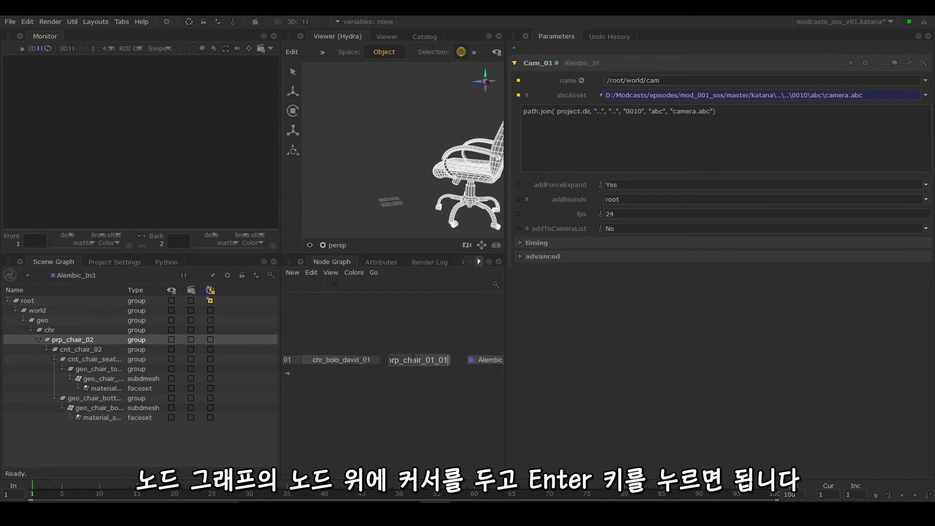
key(Return)
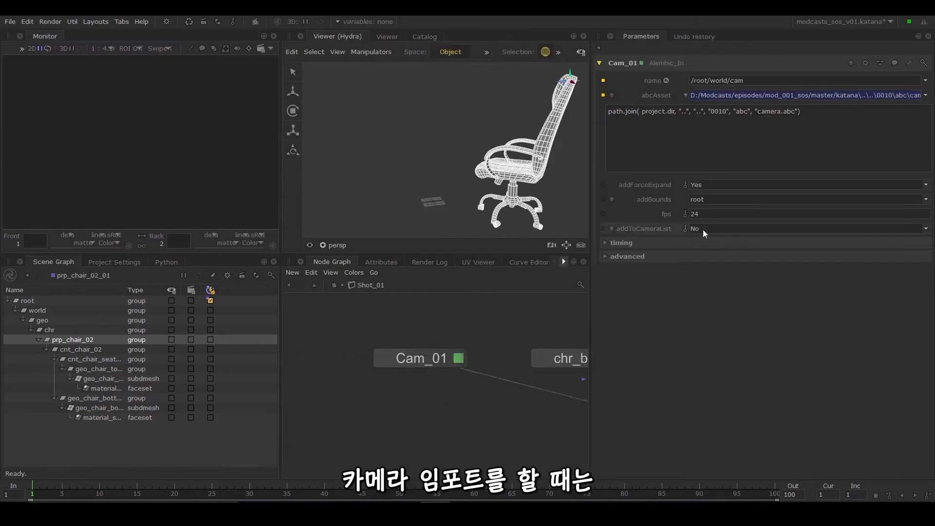
Step: Set Cam_01's addToCameraList to Yes and look through its imported camera in the viewer
click(703, 230)
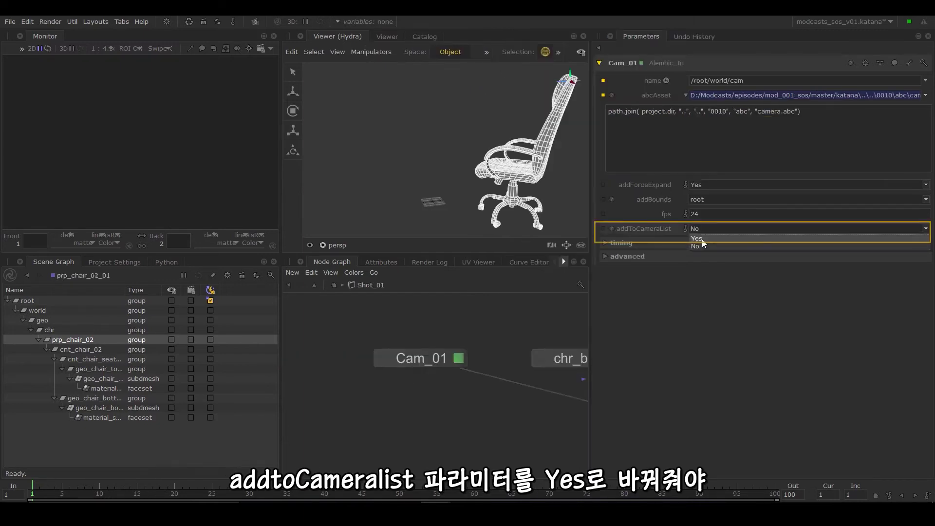
click(700, 238)
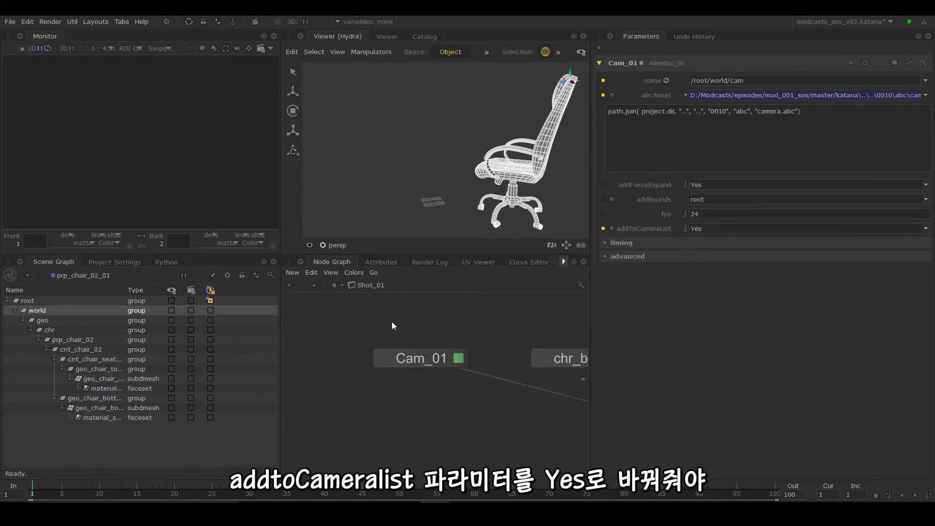
key(v)
click(335, 245)
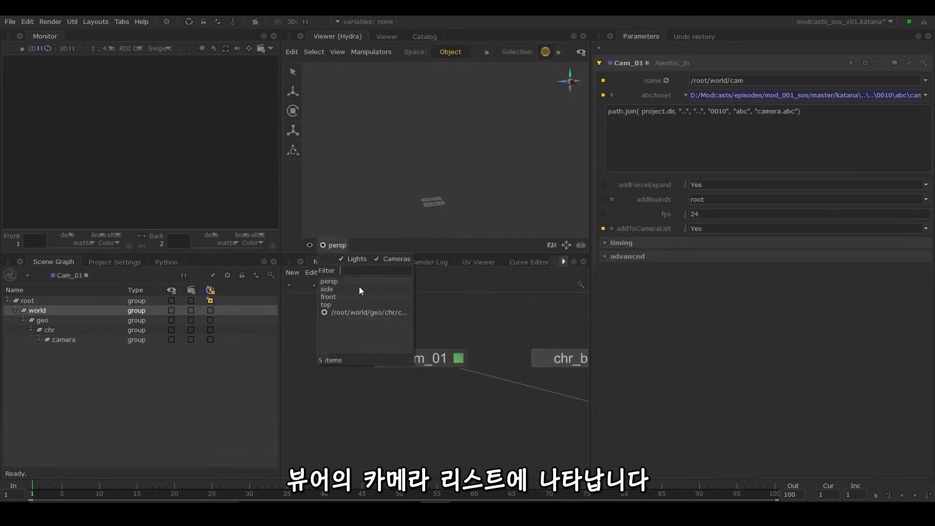
click(362, 312)
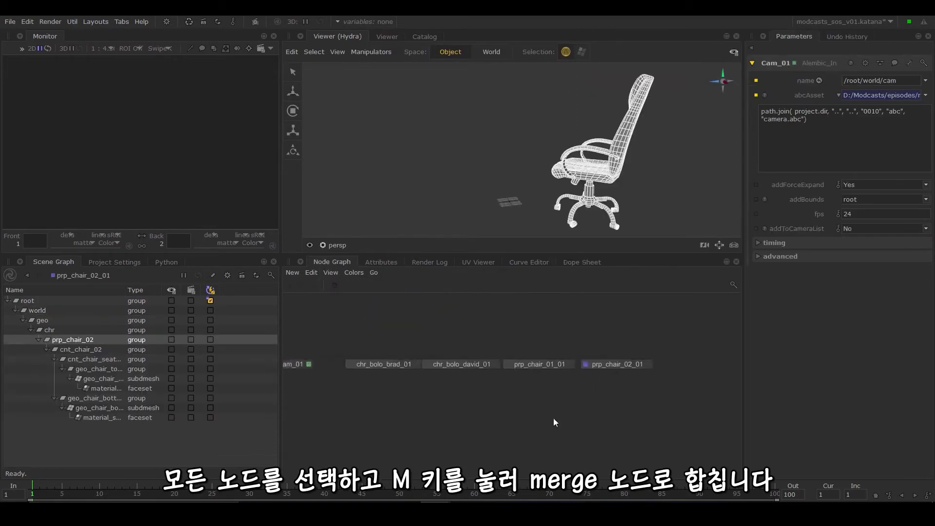
Step: Combine the camera, both character and both chair import nodes into one Merge node placed below them
scroll(553, 418, down, 3)
drag(604, 366, 409, 400)
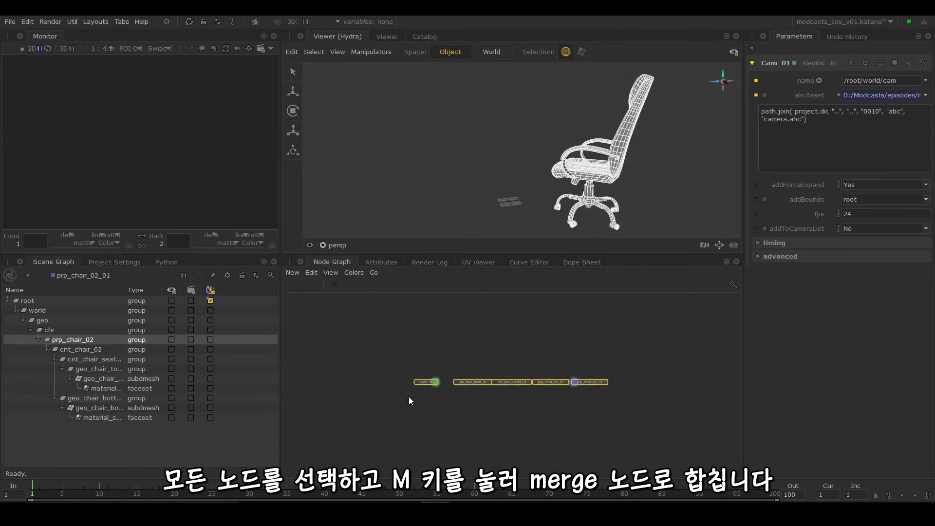
key(m)
click(501, 417)
scroll(510, 409, up, 3)
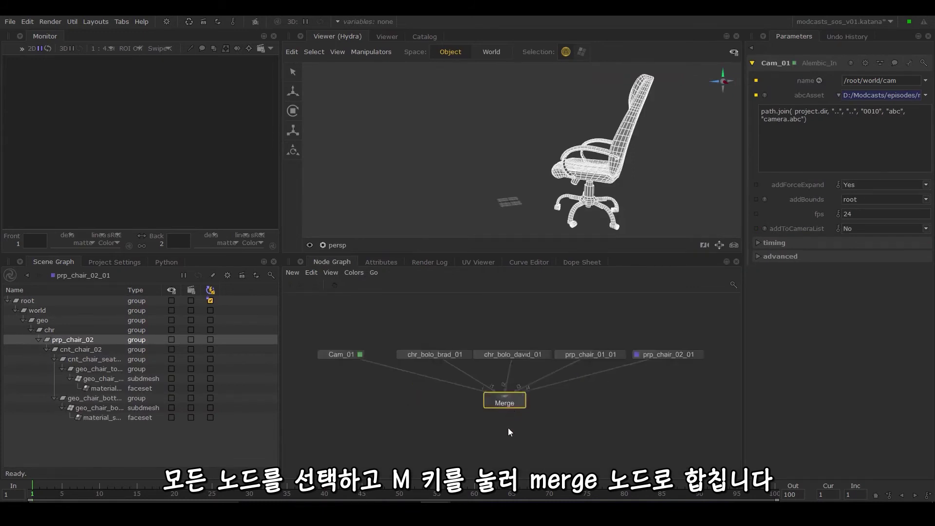
Step: Group the import nodes together with their Merge node and name the group Shot_01
click(507, 428)
drag(691, 333, 320, 402)
key(g)
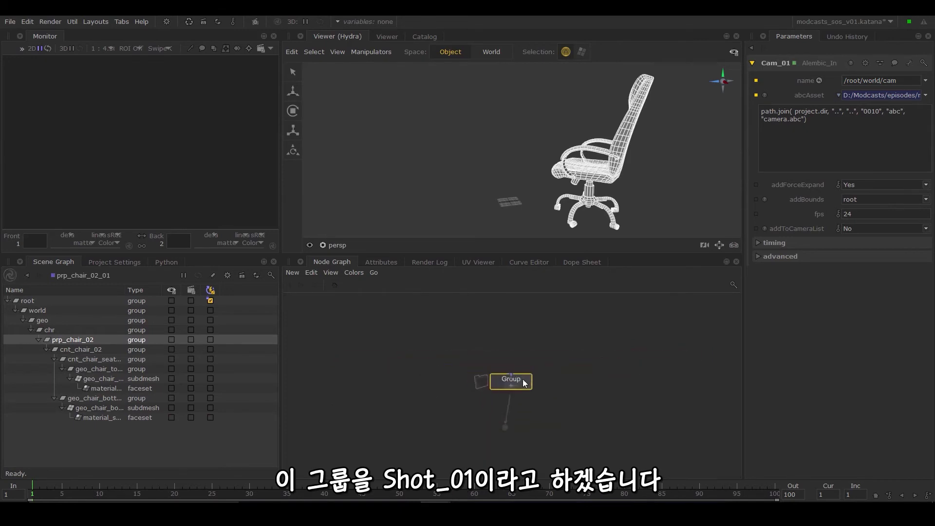
click(510, 381)
text(nShot_01)
key(Return)
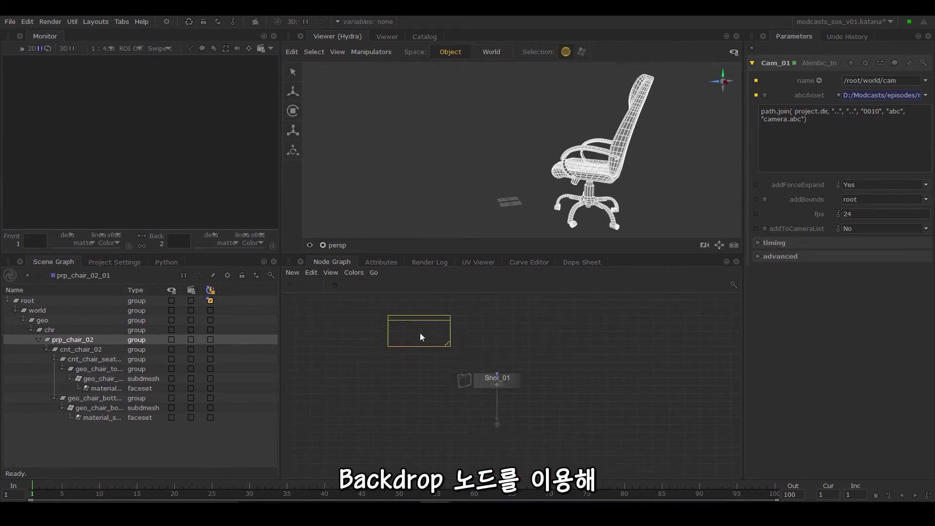
Step: Place a Backdrop node enlarged around the Shot_01 group and label it "Import geo/camera assets"
click(420, 334)
drag(448, 344, 620, 459)
double_click(577, 319)
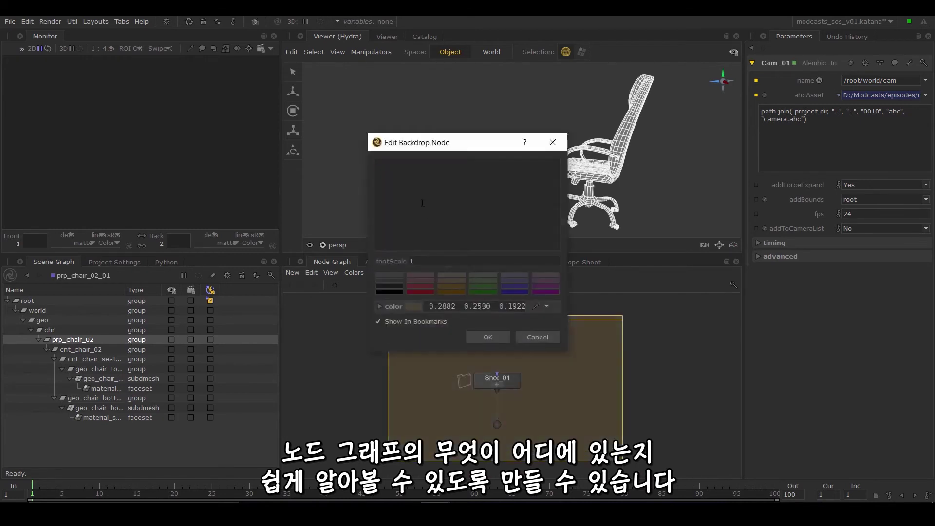
text(Import geo/camera asst)
click(487, 337)
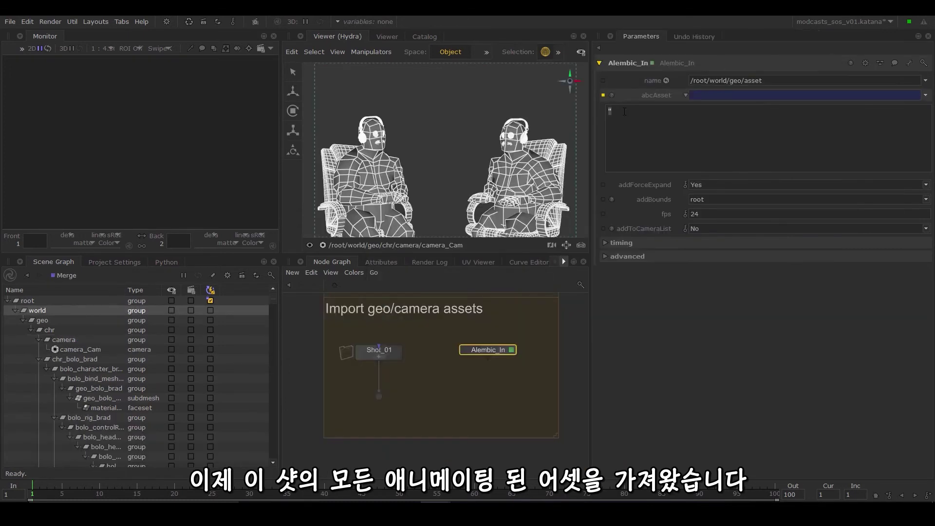
Step: Set the new Alembic_In's abcAsset expression to path.join( project.dir, "..", "..", "..", "..", "assets", "loc", "loc_studio_01.abc") and view that node
text(path.join( proje)
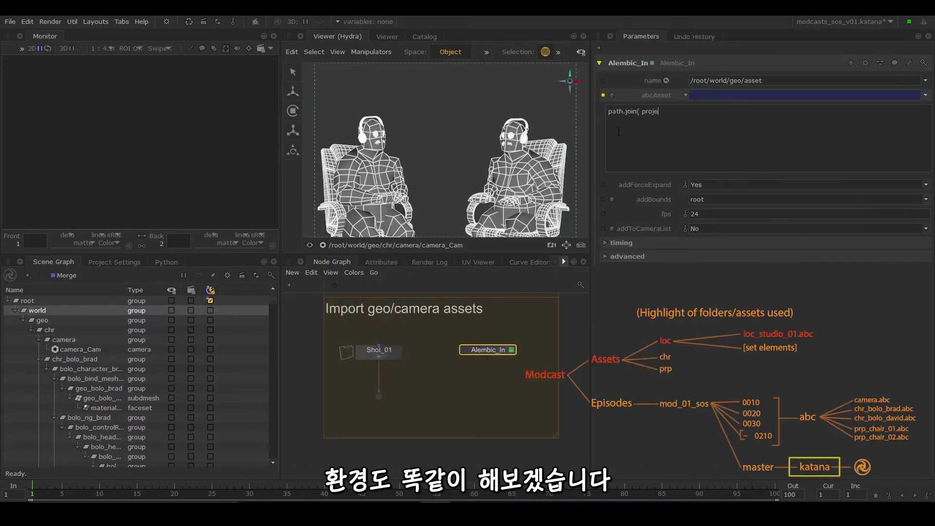
text(ct.dir, "..", "..", "..", "..", "assets")
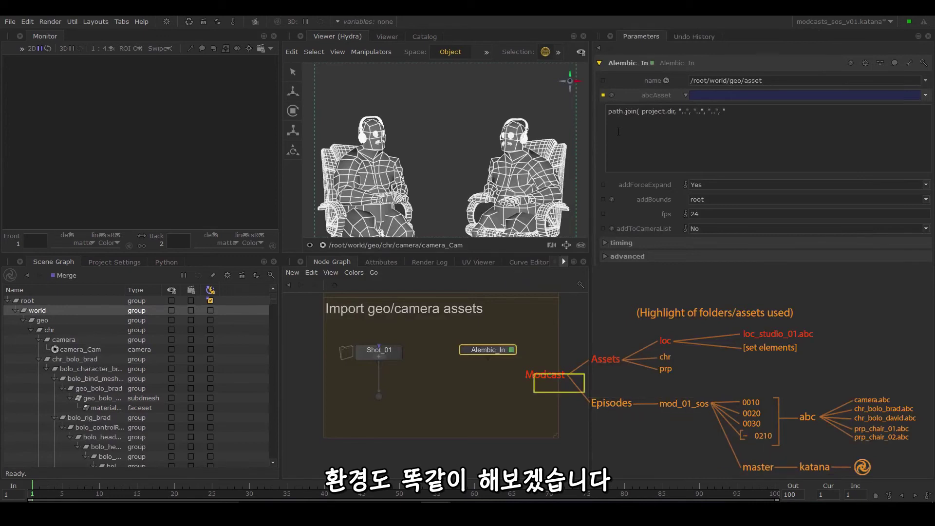
text(, "loc", "loc_studio_01)
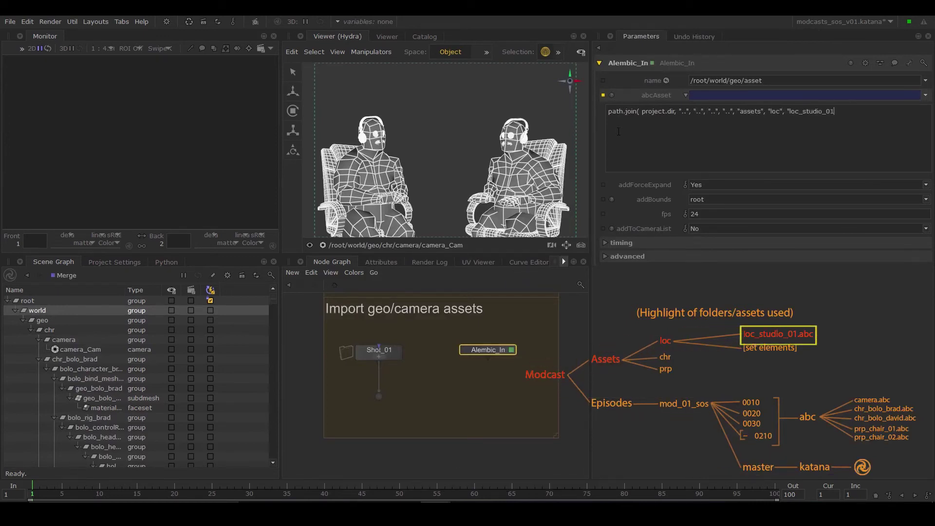
text(.abc")v)
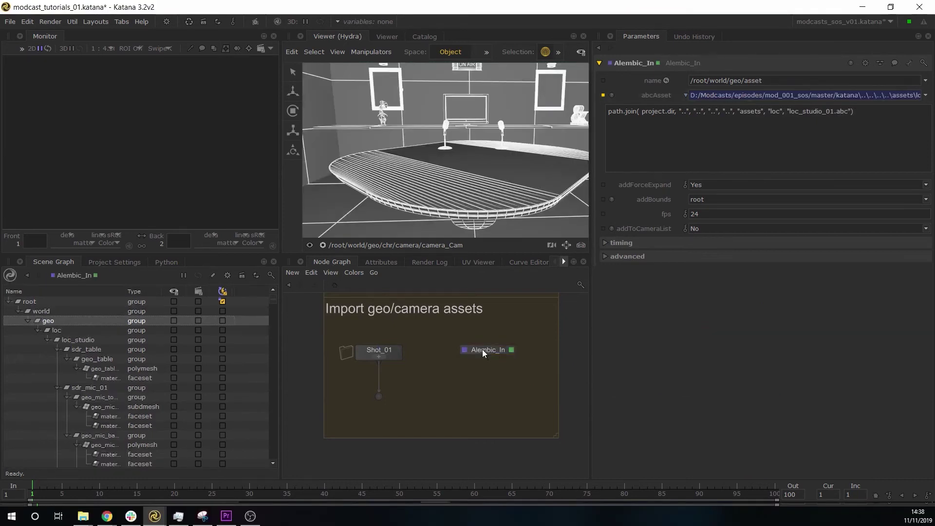
Step: Rename the environment's Alembic_In node to loc_studio
double_click(482, 349)
text(loc)
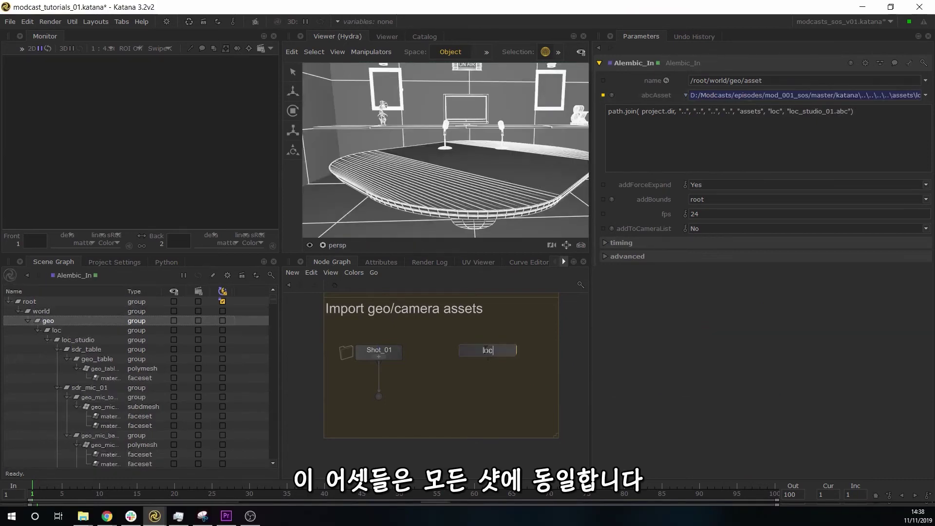
text(_studio)
key(Return)
Step: Group the loc_studio node and name the group Sequence_location
key(ctrl+g)
double_click(487, 351)
text(Sequence)
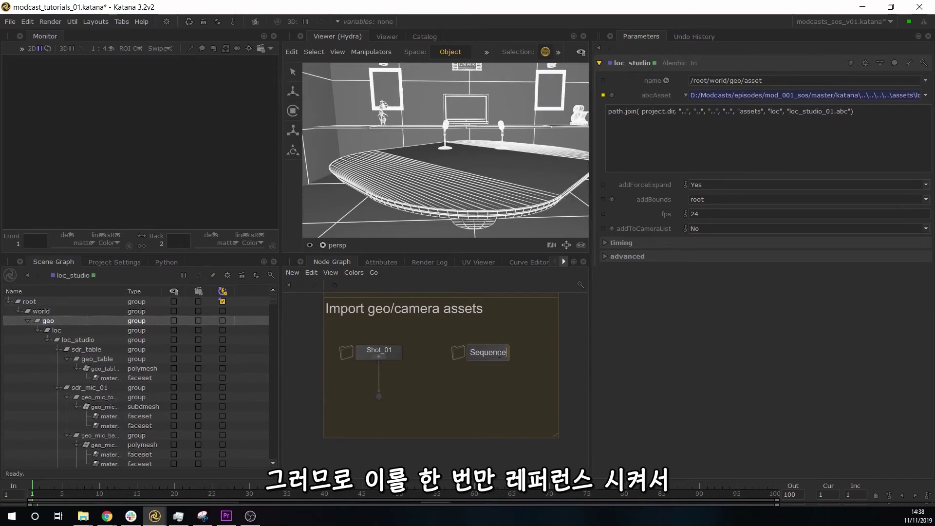
text(_location)
key(Return)
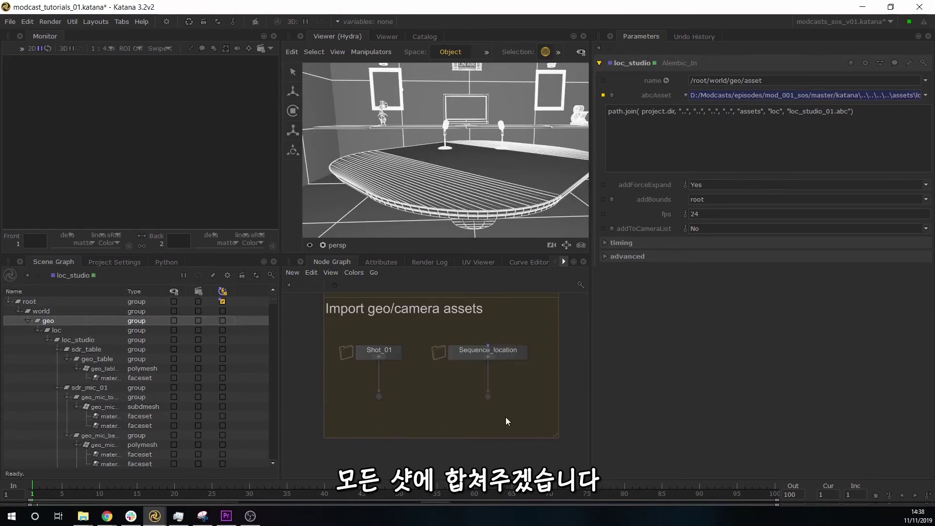
Step: Merge the Shot_01 and Sequence_location outputs into one Merge node placed below the backdrop
drag(506, 417, 354, 392)
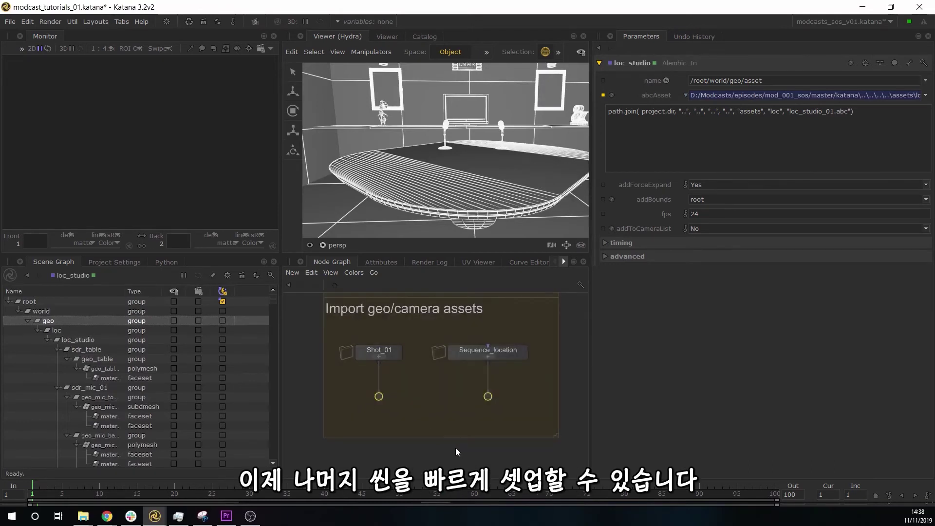
key(m)
middle_drag(446, 444, 443, 355)
click(449, 390)
Step: Add a second Merge node below the first and feed a Material node named tmp_mat into it
key(m)
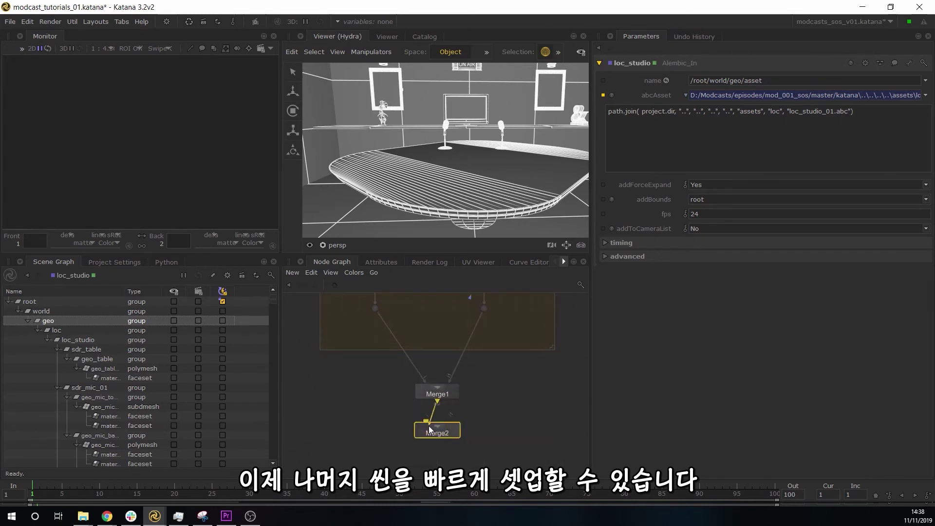
click(428, 426)
key(Tab)
text(mat)
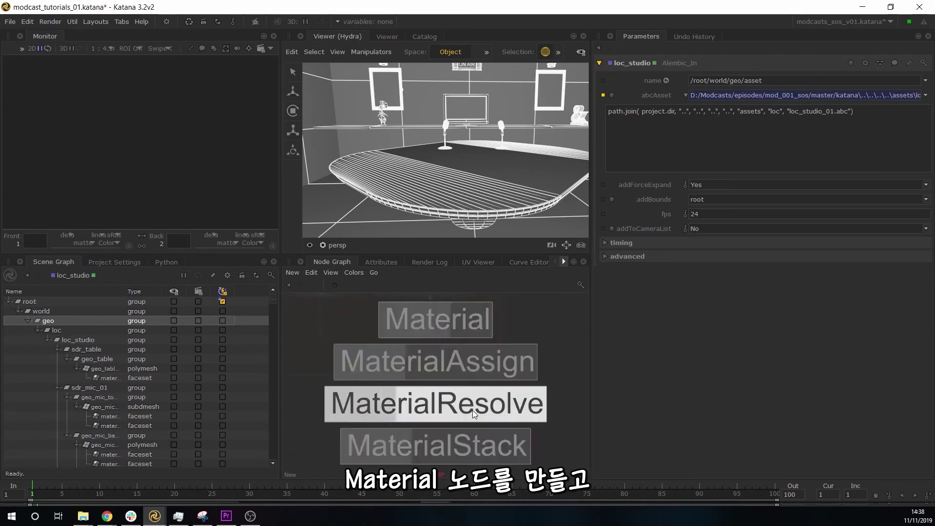
click(453, 329)
click(478, 385)
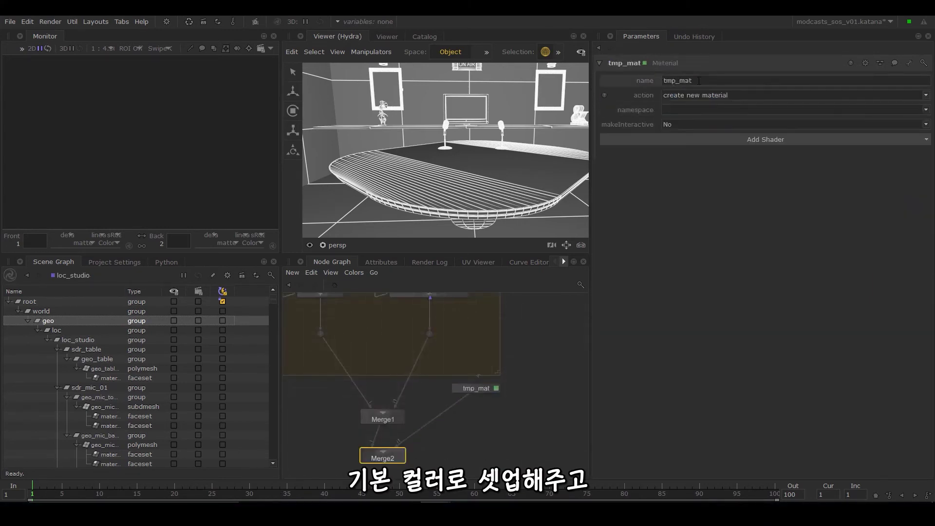
Step: Add a dlSurfaceShader to the tmp_mat material and set its shader to dlPrincipled
click(643, 140)
click(645, 163)
click(779, 159)
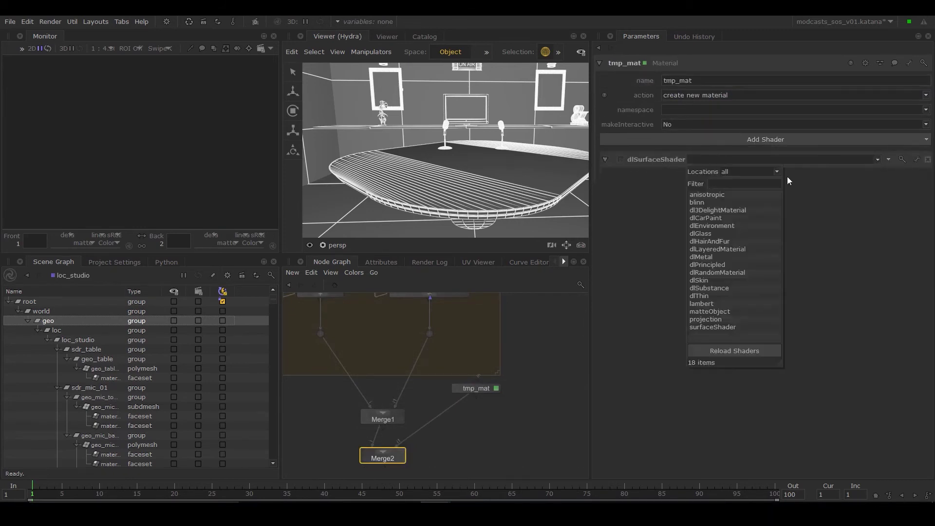
click(723, 271)
Step: Add a MaterialAssign node connected below Merge2
middle_drag(384, 465, 394, 383)
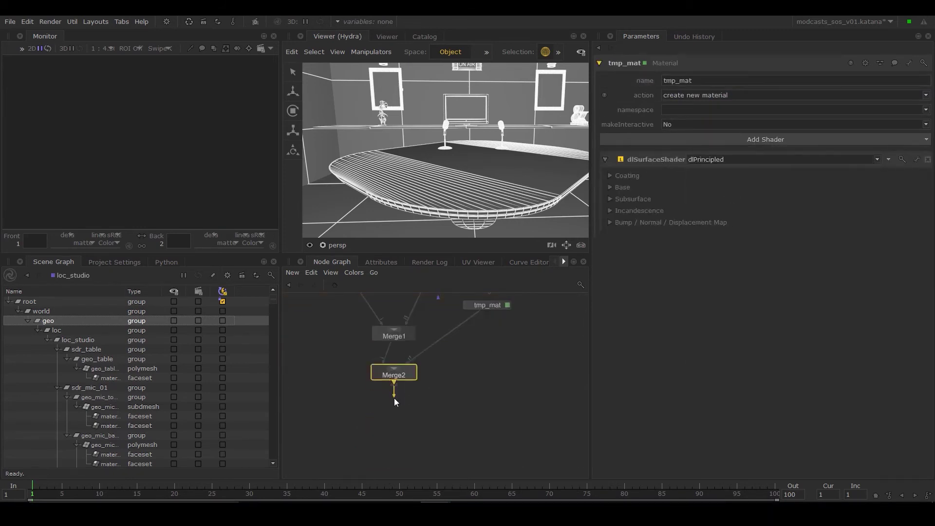
key(Tab)
click(418, 395)
click(417, 406)
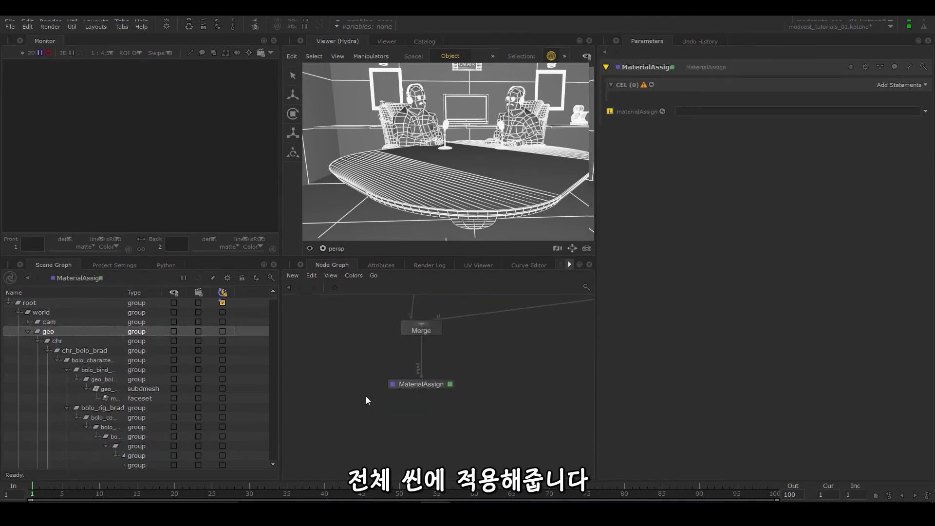
Step: Set the MaterialAssign's CEL path to /root/world/geo and its assigned material to /root/materials/tmp_mat
click(901, 85)
click(891, 91)
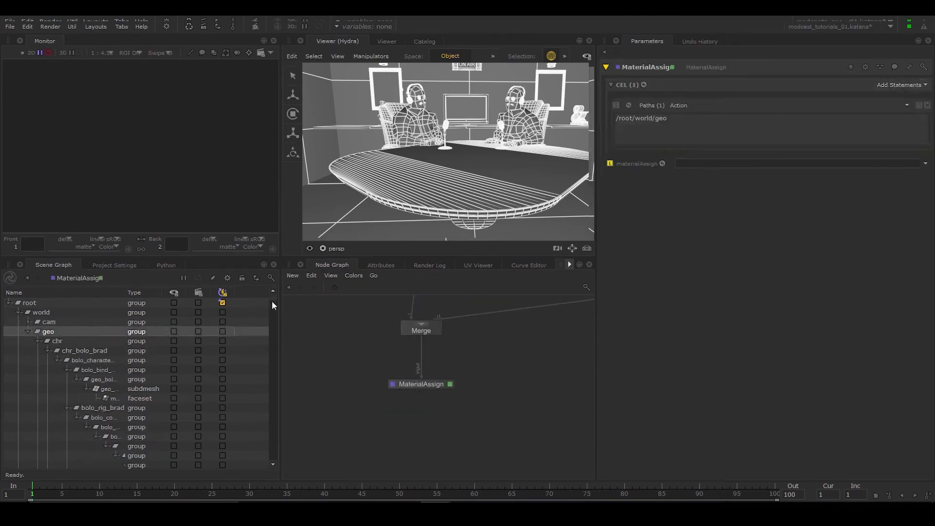
scroll(269, 469, down, 10)
drag(58, 455, 761, 168)
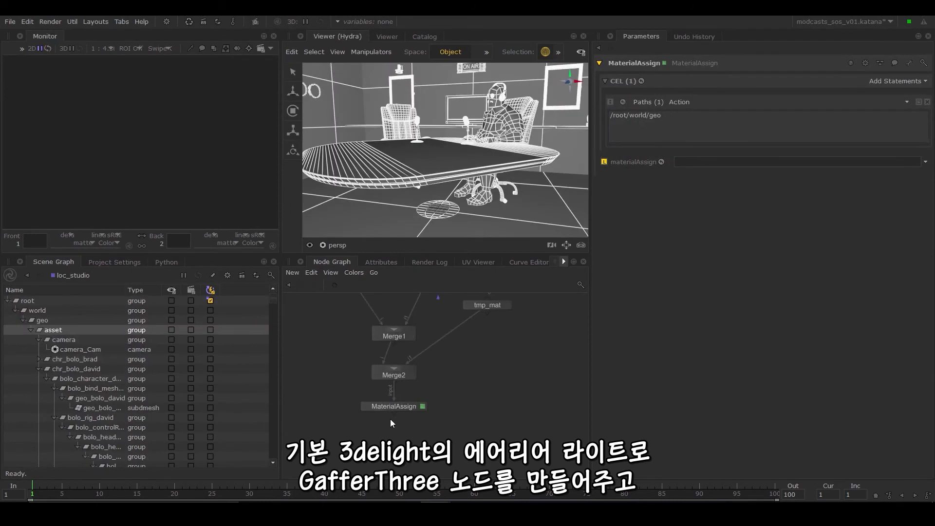
Step: Add a GafferThree node connected below the MaterialAssign node
key(Tab)
text(GafferThree)
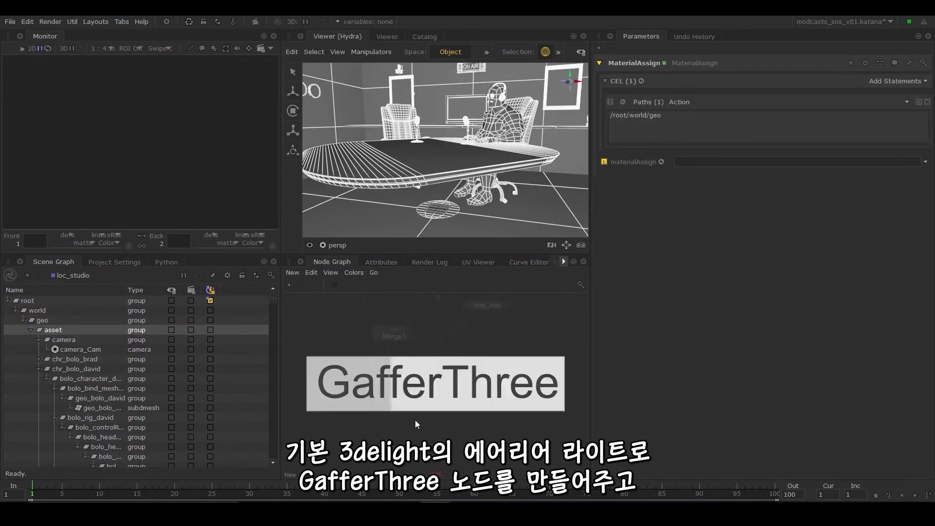
key(Return)
click(393, 440)
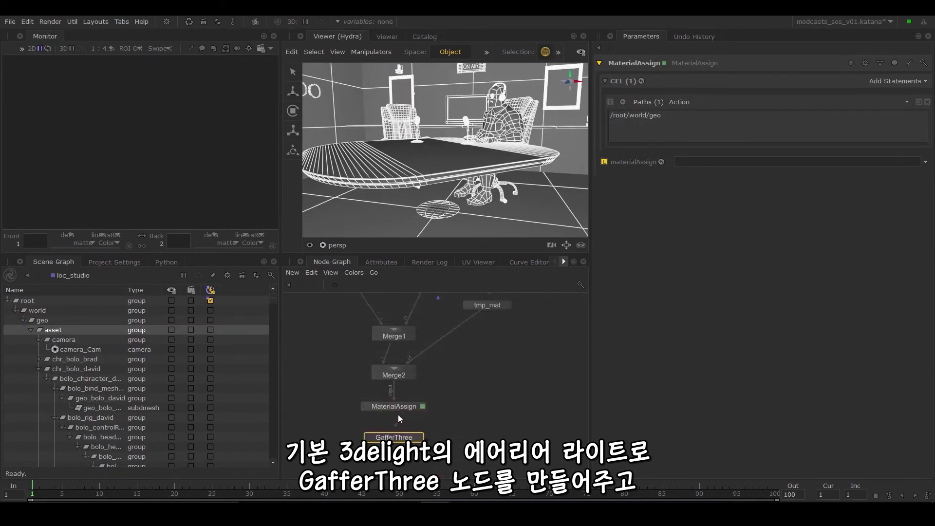
Step: Add a 3Delight area light to the GafferThree and set its sync selection to in/out
click(418, 437)
right_click(633, 140)
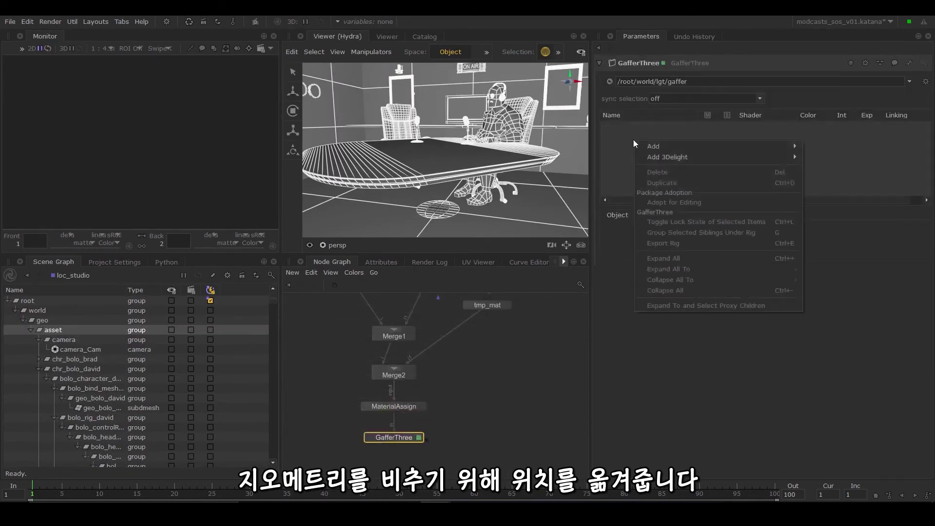
mouse_move(659, 156)
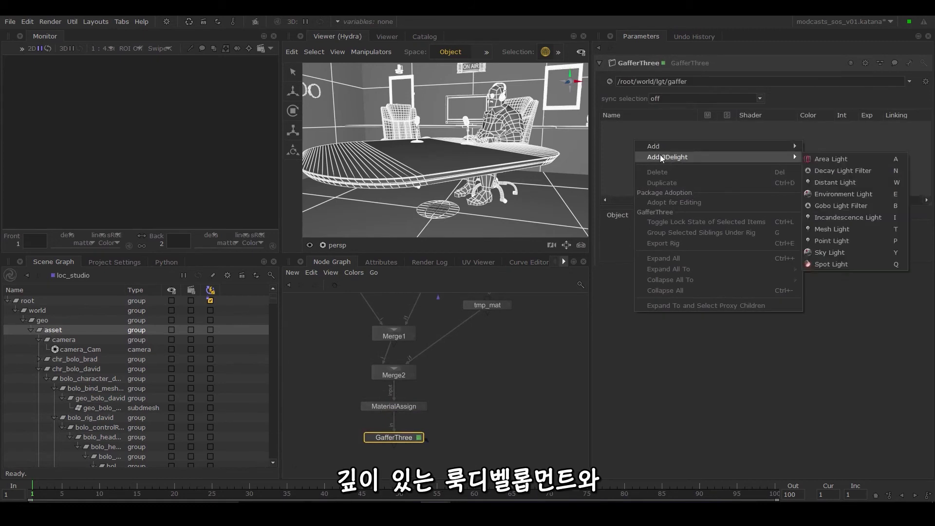
click(823, 160)
click(711, 99)
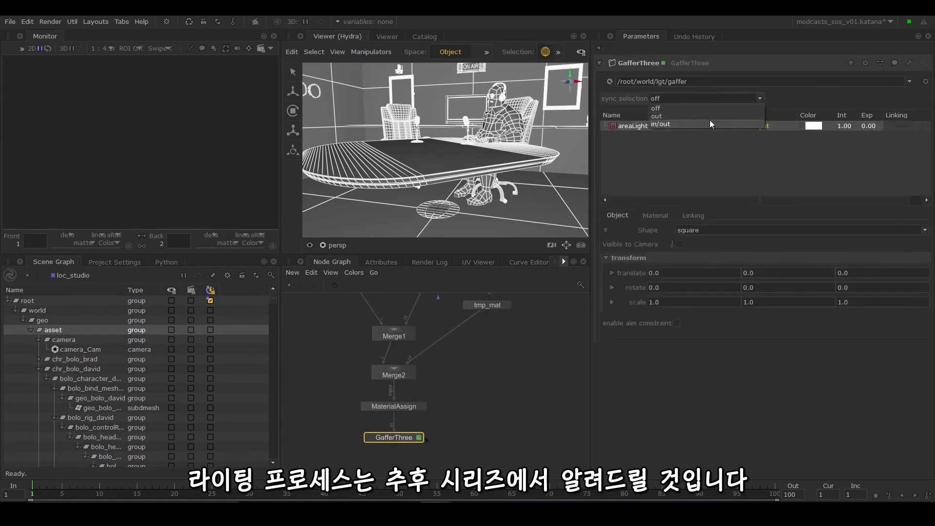
click(709, 121)
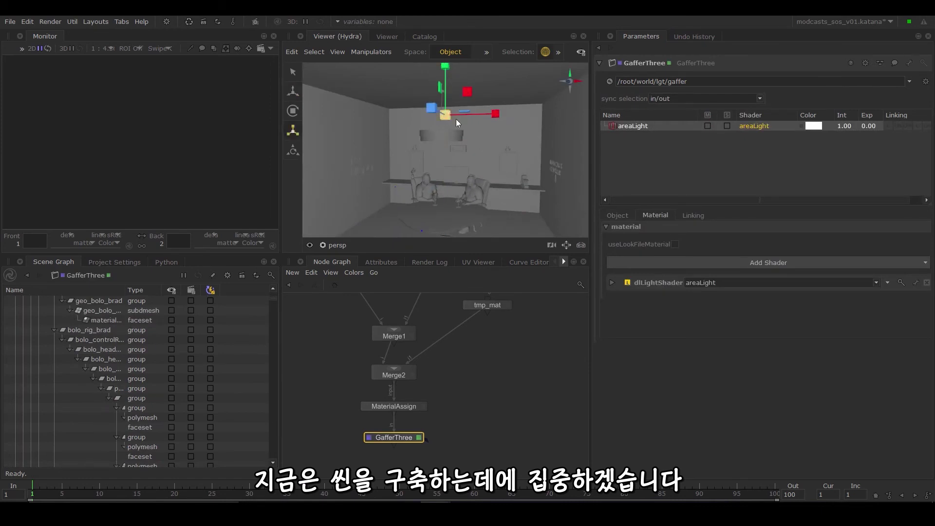
Step: Position the area light above the set at about 295.5 in Y, rotated -90 in X and scaled to about 406
key(e)
click(617, 215)
text(-90)
key(Return)
key(w)
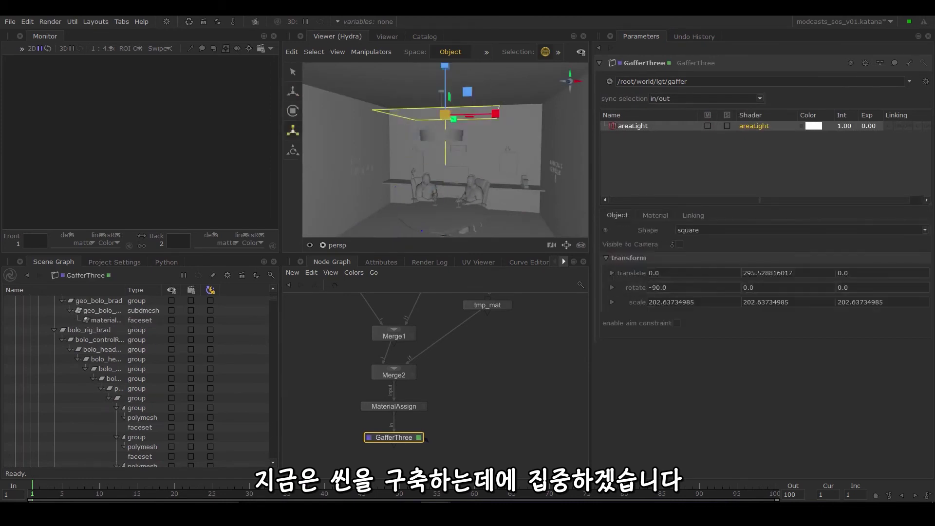
Step: Add a RenderSettings node connected below the GafferThree node and open its parameters
key(Tab)
text(render)
click(417, 395)
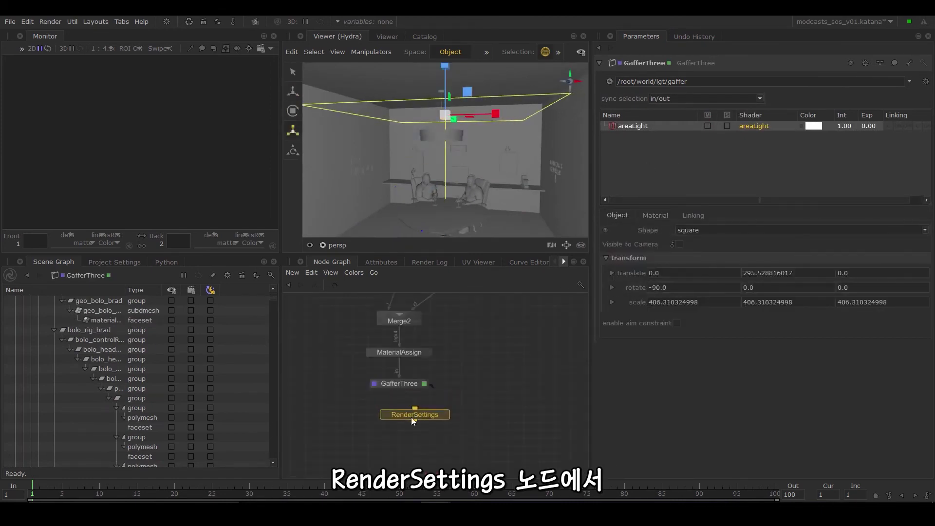
double_click(399, 422)
Step: Set the RenderSettings cameraName to the scene camera, /root/world/cam/camera/camera_Cam
scroll(60, 331, up, 4)
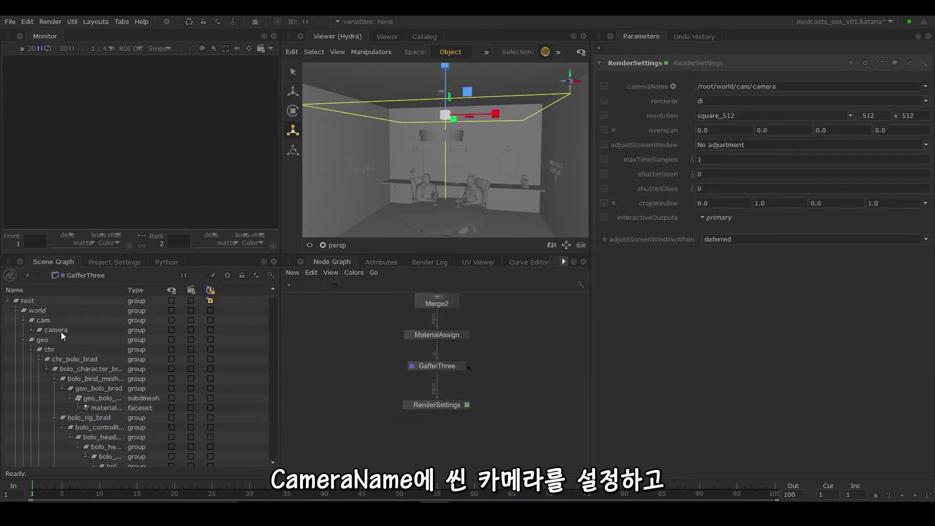
click(30, 330)
drag(68, 340, 731, 87)
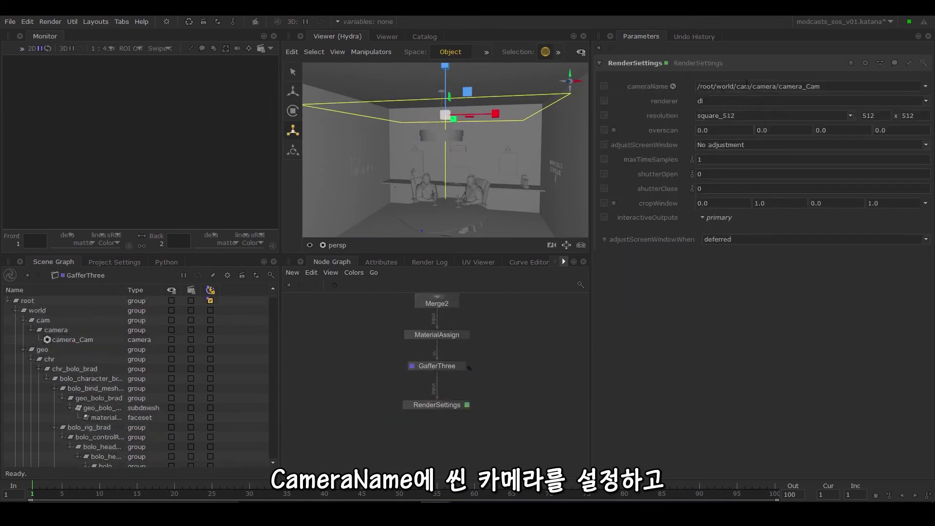
Step: Set the render resolution to HD and adjustScreenWindow to Adjust height to match resolution
click(850, 116)
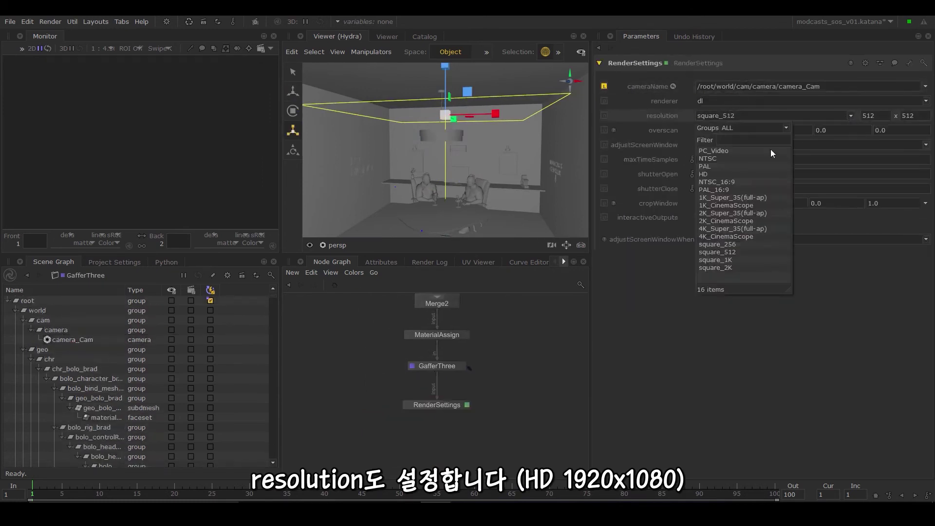
click(720, 174)
click(725, 145)
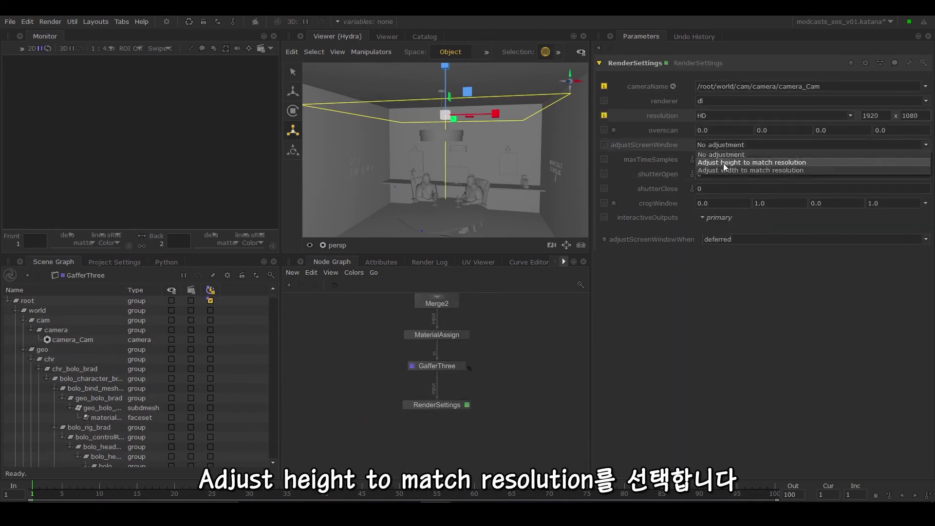
click(723, 163)
Step: Add a DlSettings node connected below the RenderSettings node and open its parameters
key(Tab)
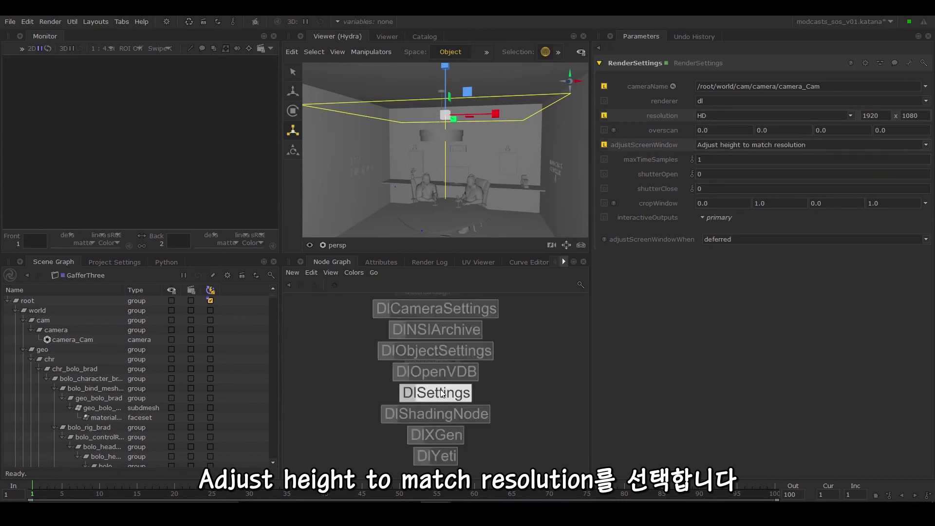
click(440, 391)
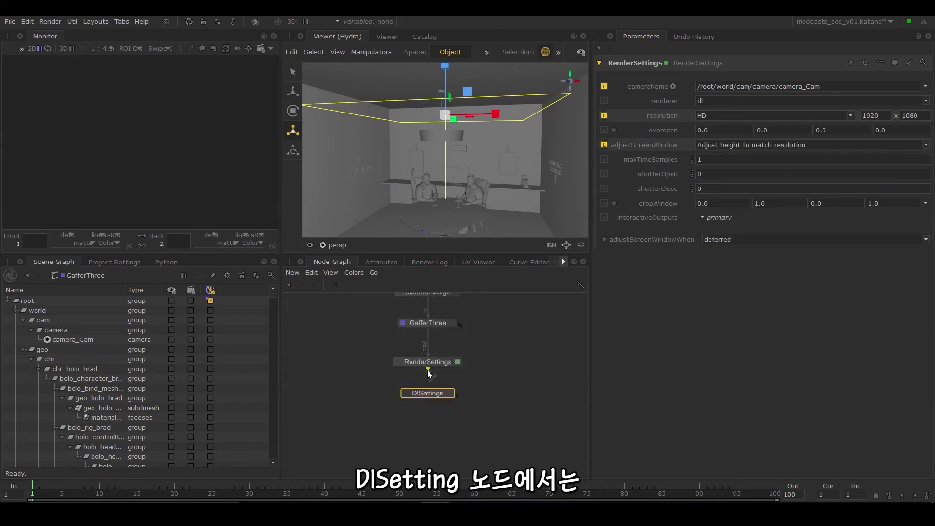
double_click(445, 405)
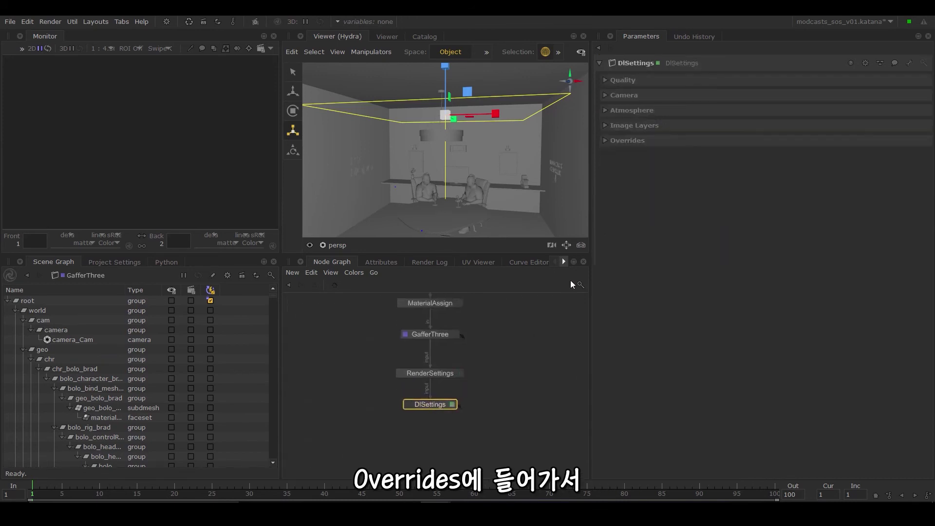
Step: Enable Interactive Previewing with Speed Boost in the DlSettings overrides, set Sampling to 25%, and view the scene from that node
click(606, 140)
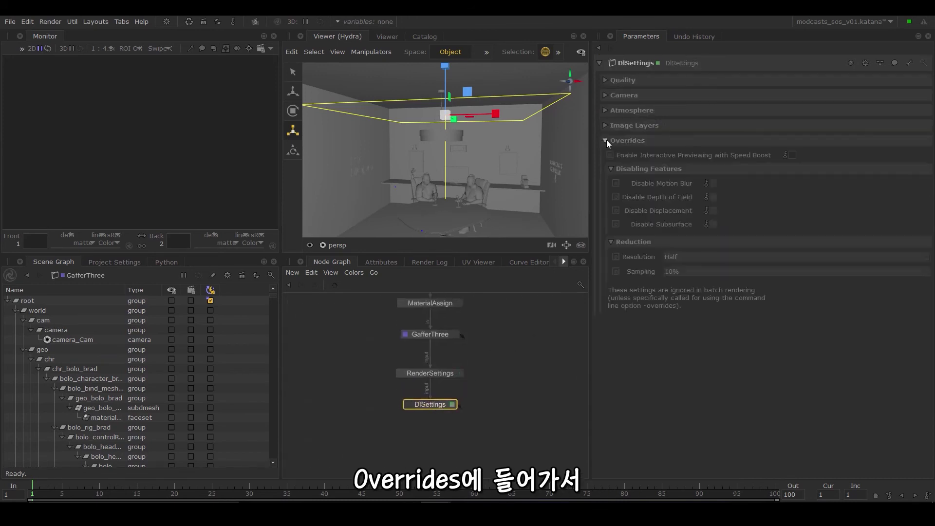
click(793, 155)
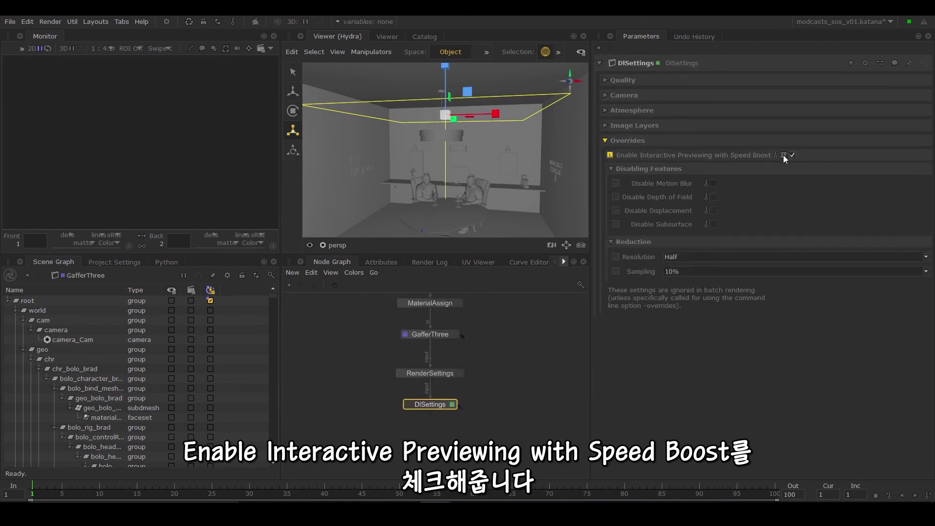
click(679, 274)
click(683, 286)
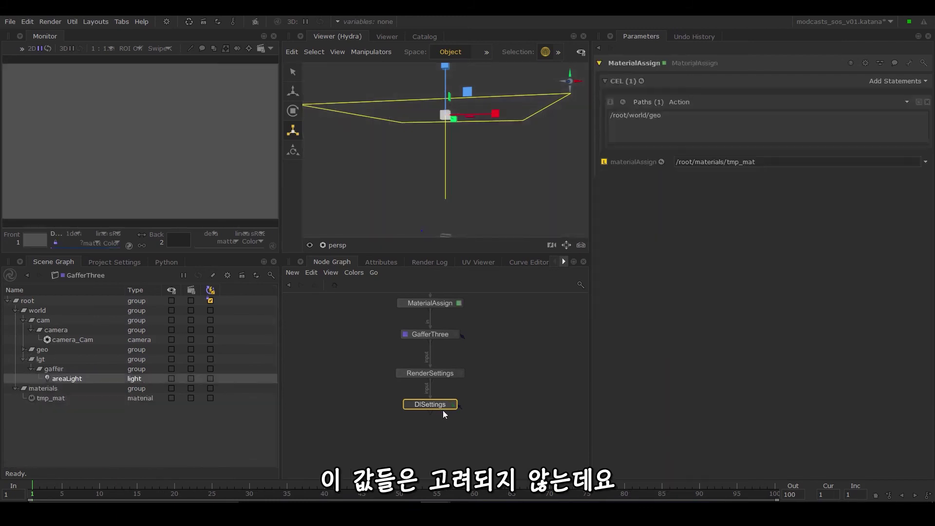
key(v)
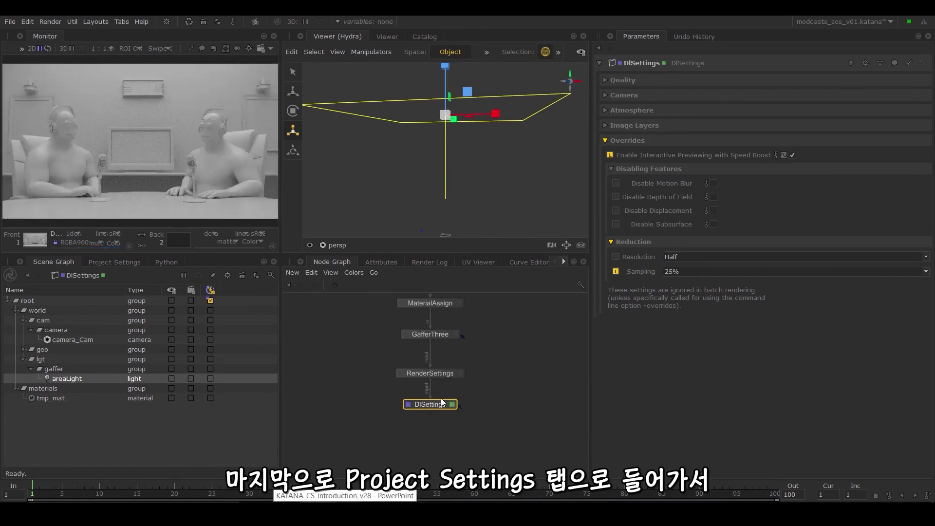
Step: Set the project frame range to inTime 1001 and outTime 1150 in the Project Settings
click(103, 261)
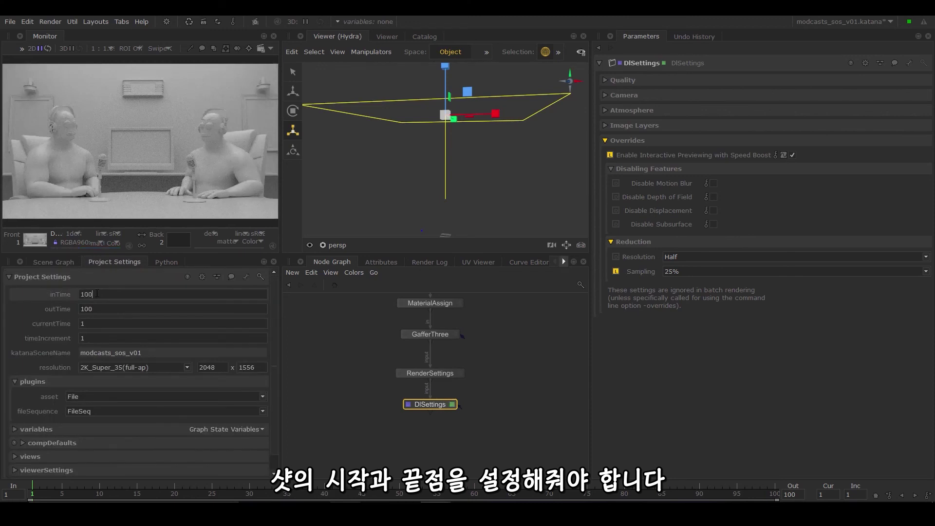
text(1)
double_click(99, 307)
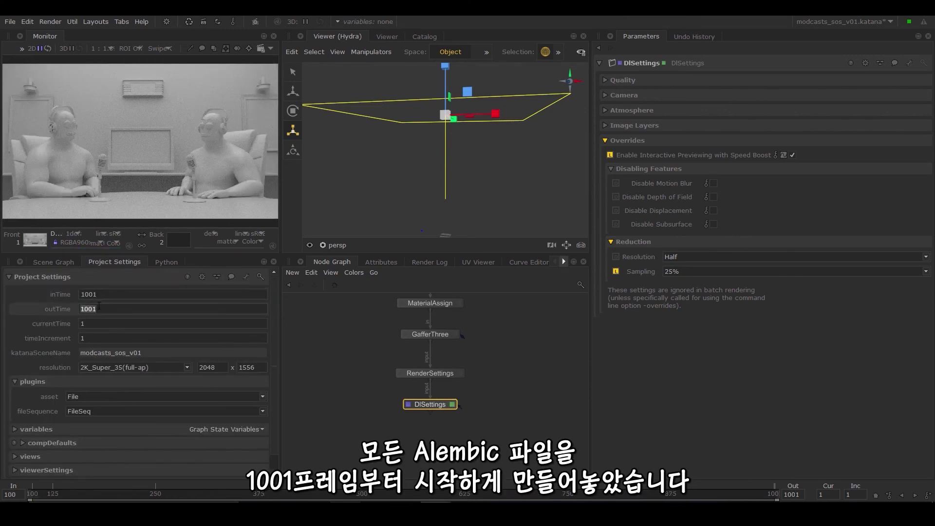
text(15)
key(Return)
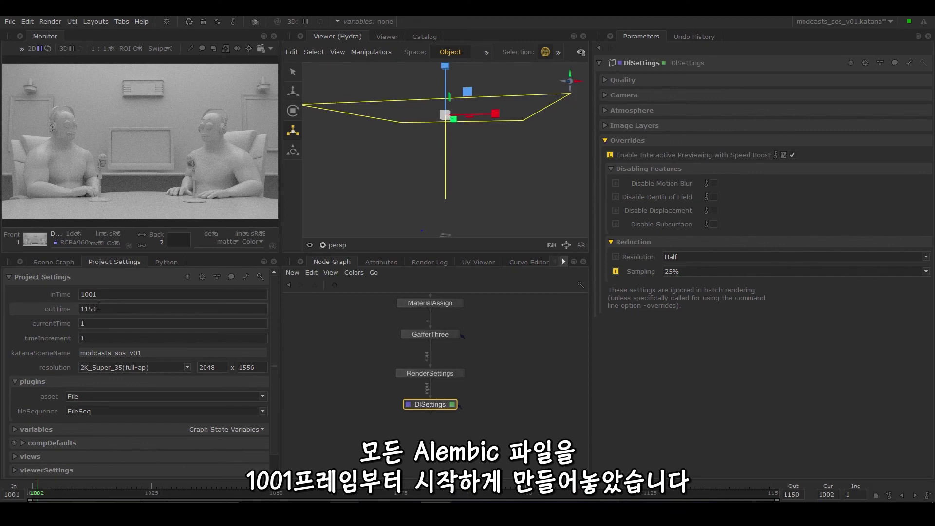
Step: Return to the Scene Graph and start a Preview Render from the DlSettings node
click(60, 264)
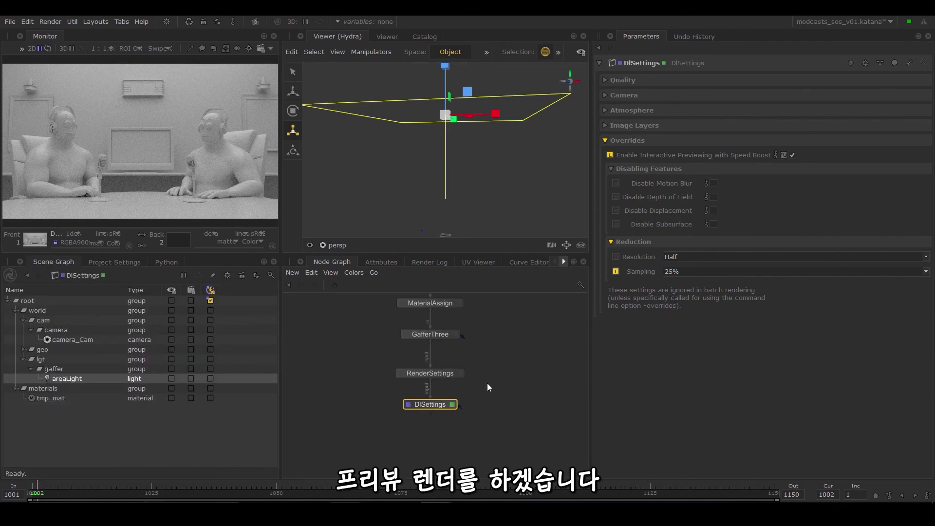
right_click(437, 404)
click(453, 419)
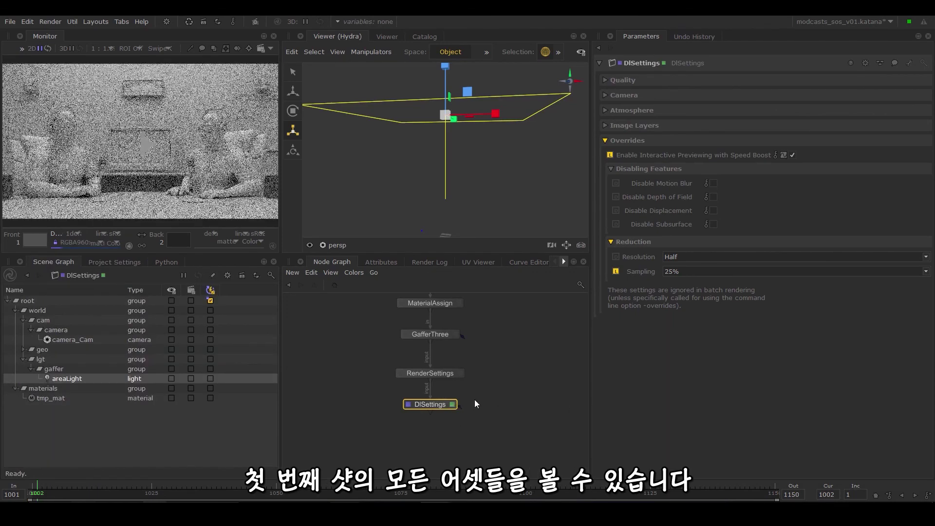
Step: Duplicate the Shot_01 group and place the copy beside the original in the node graph
middle_drag(503, 360, 460, 358)
scroll(460, 361, up, 3)
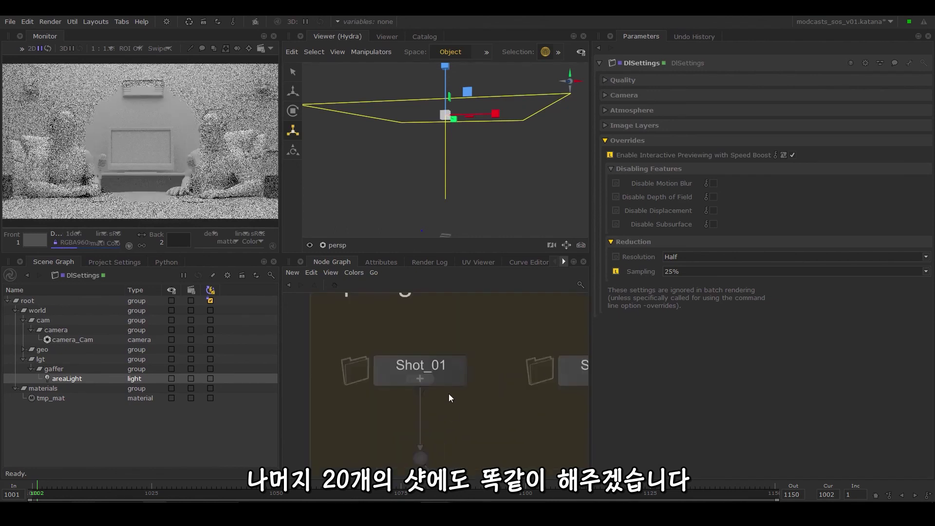
click(442, 372)
key(ctrl+c)
key(ctrl+v)
double_click(472, 368)
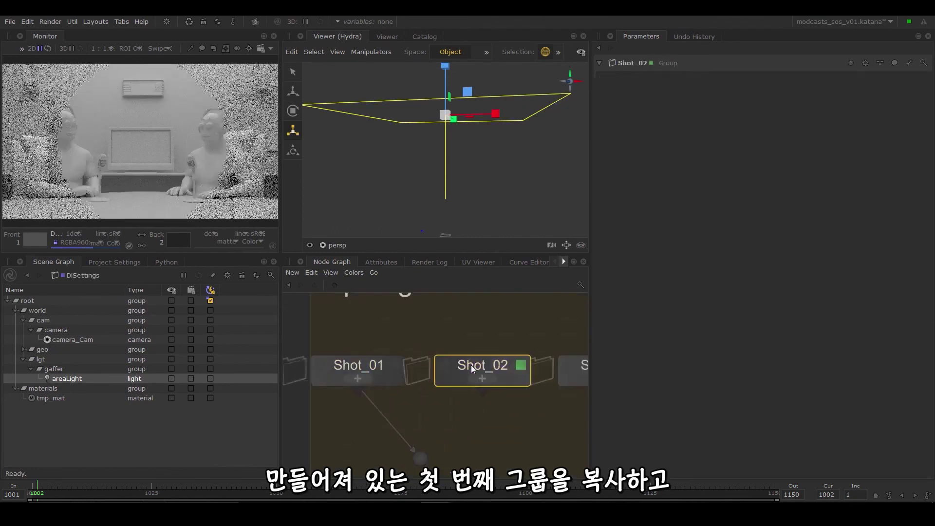
Step: Inside Shot_02, change the shot number to 0020 in the abcAsset expressions of Cam_02, chr_bolo_brad_02 and chr_bolo_david_02
ctrl+middle_click(471, 364)
double_click(351, 354)
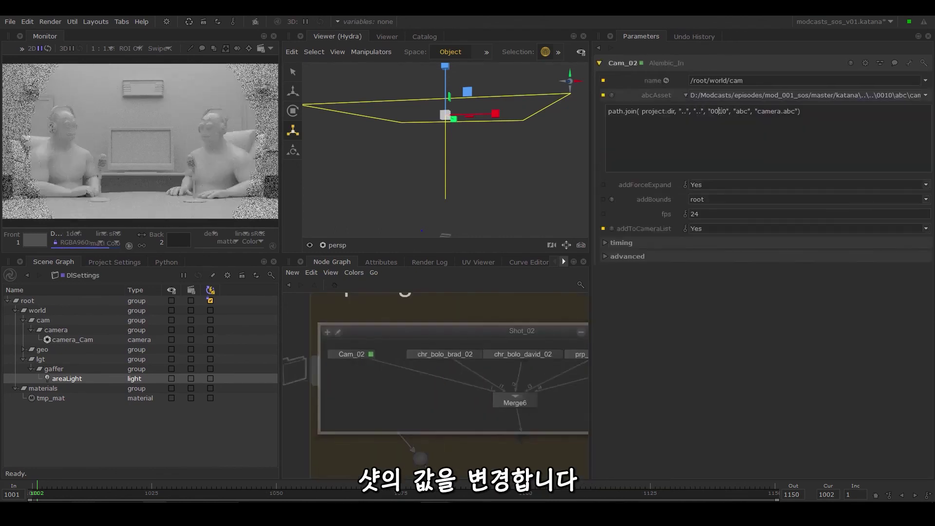
double_click(445, 354)
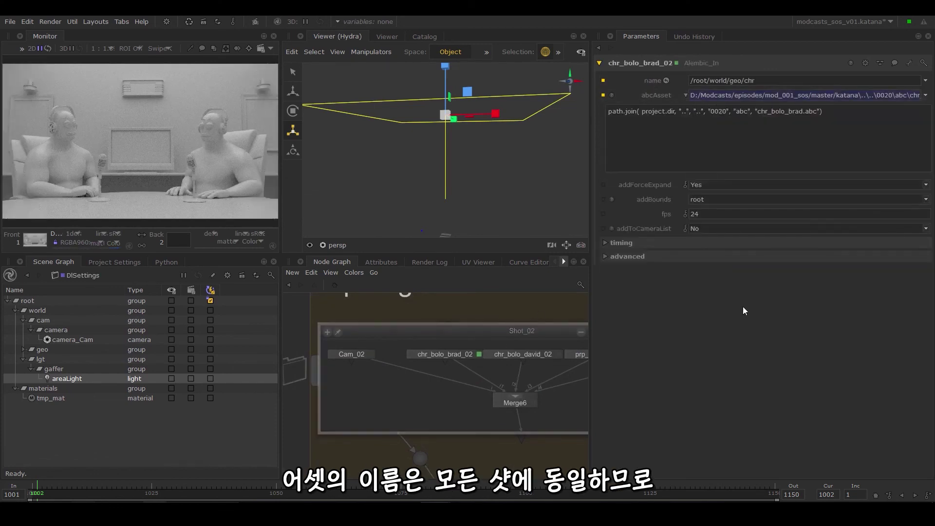
double_click(523, 354)
click(686, 95)
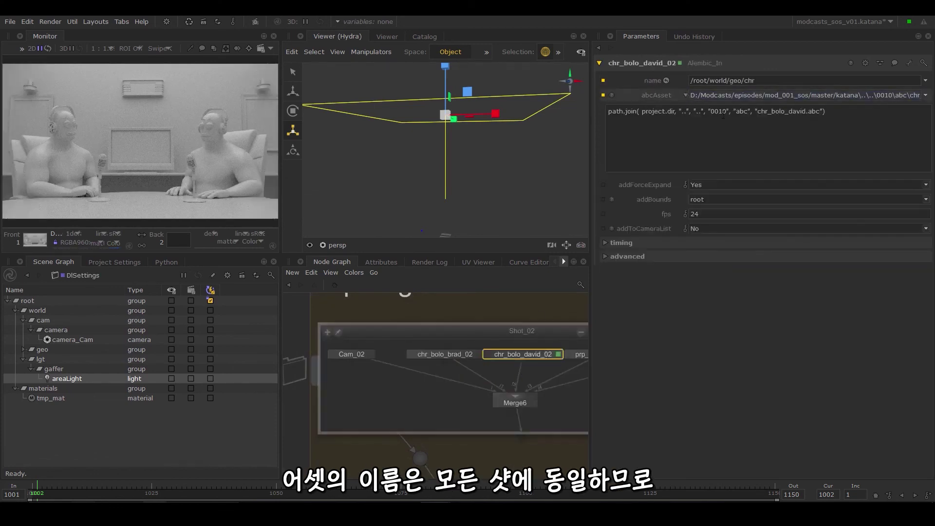
key(BackSpace)
text(2)
Step: Change the shot number to 0020 in the abcAsset expressions of prp_chair_01_02 and prp_chair_02_02
scroll(586, 336, down, 1)
click(405, 377)
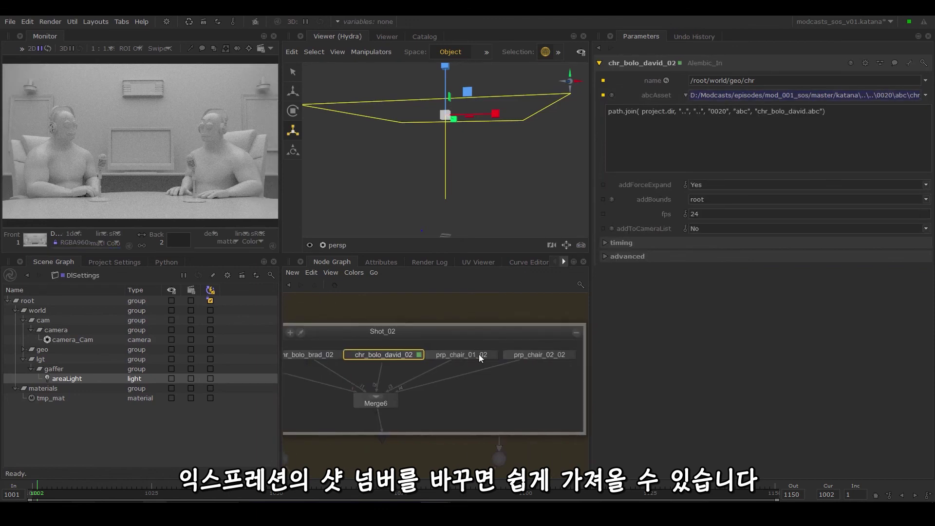
click(450, 354)
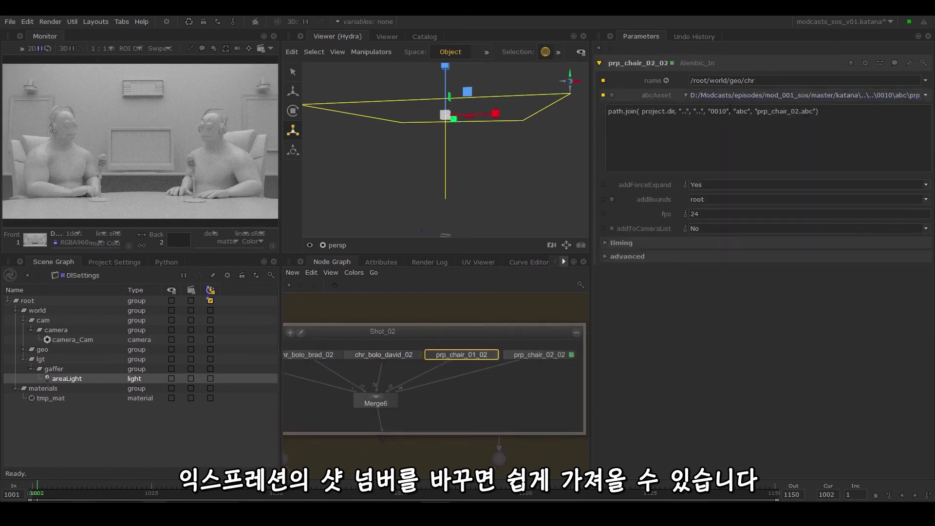
click(571, 355)
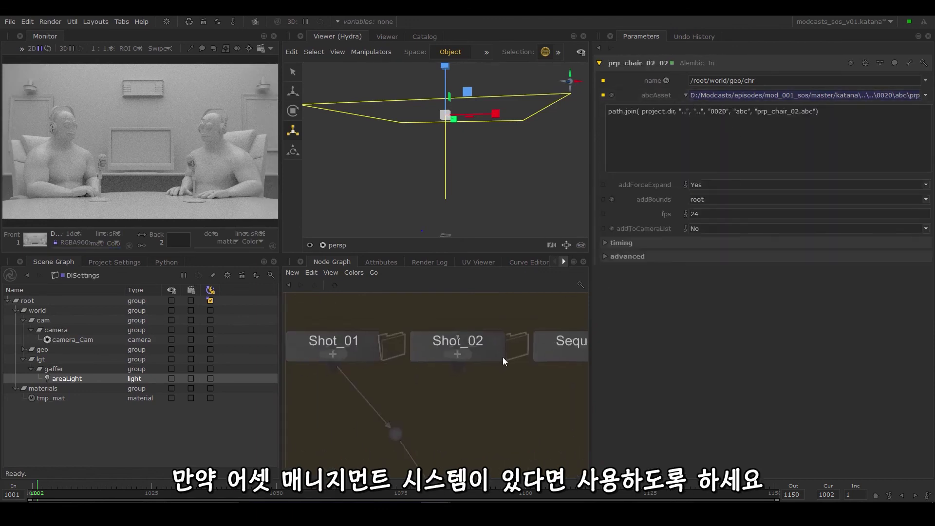
Step: Group Shot_01 and Shot_02 together, name the group All_Shots and expand it to show its contents
drag(504, 361, 359, 346)
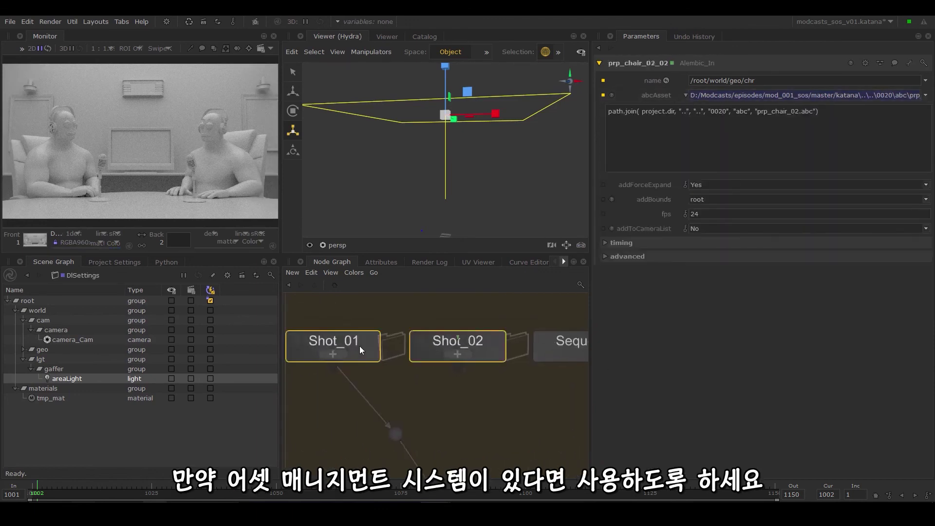
key(ctrl+g)
double_click(415, 343)
text(All)
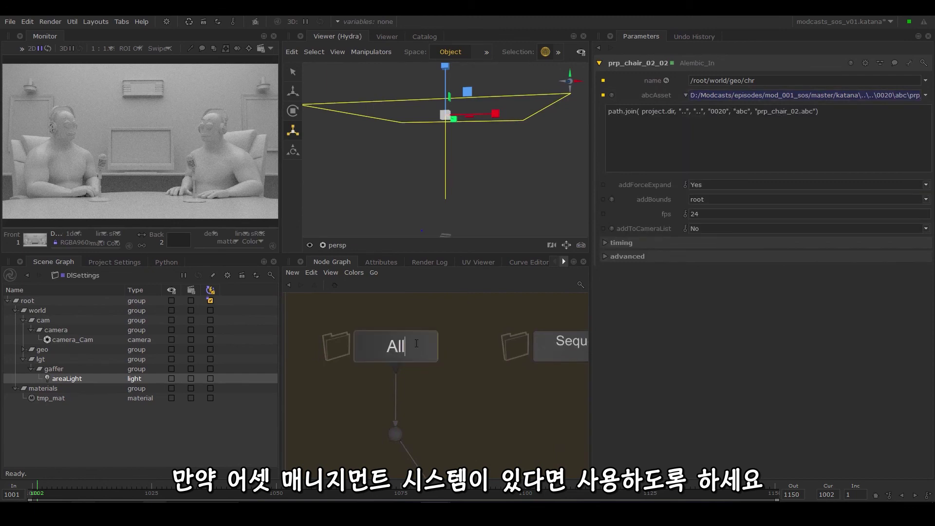
text(_Shots)
key(Return)
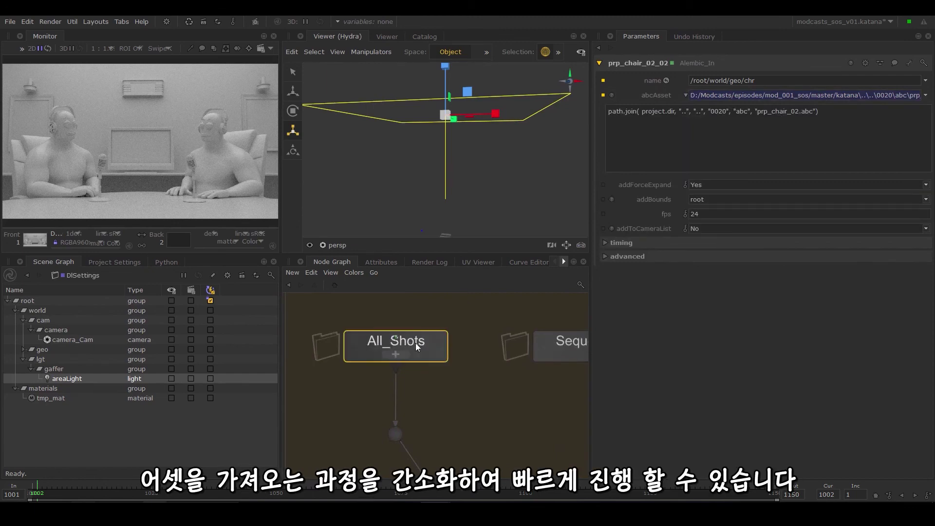
click(395, 354)
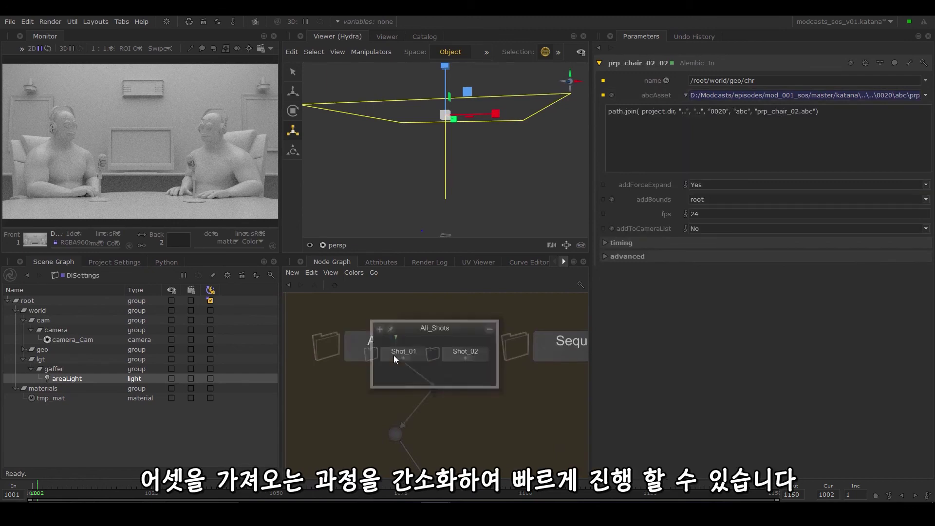